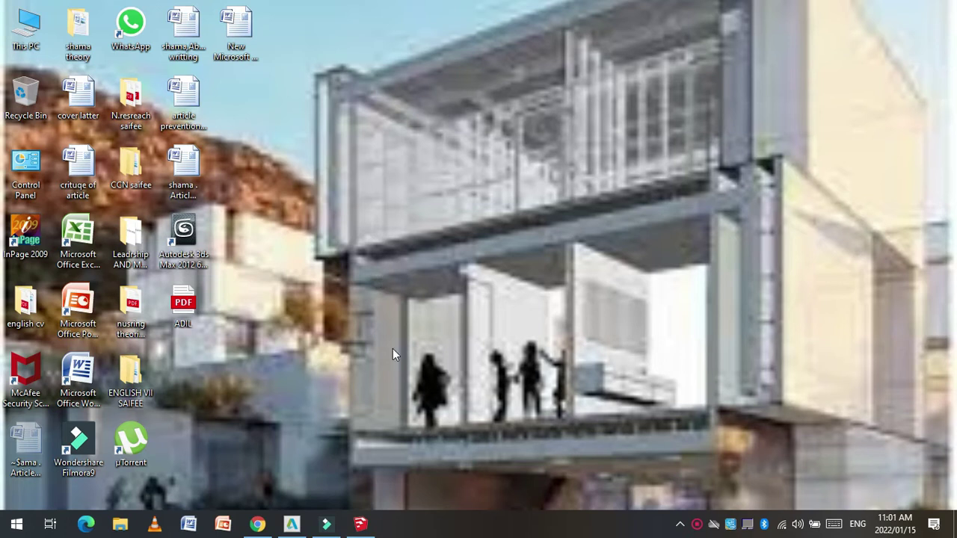
Restore the SketchUp window and try box-selecting the person figure
click(361, 525)
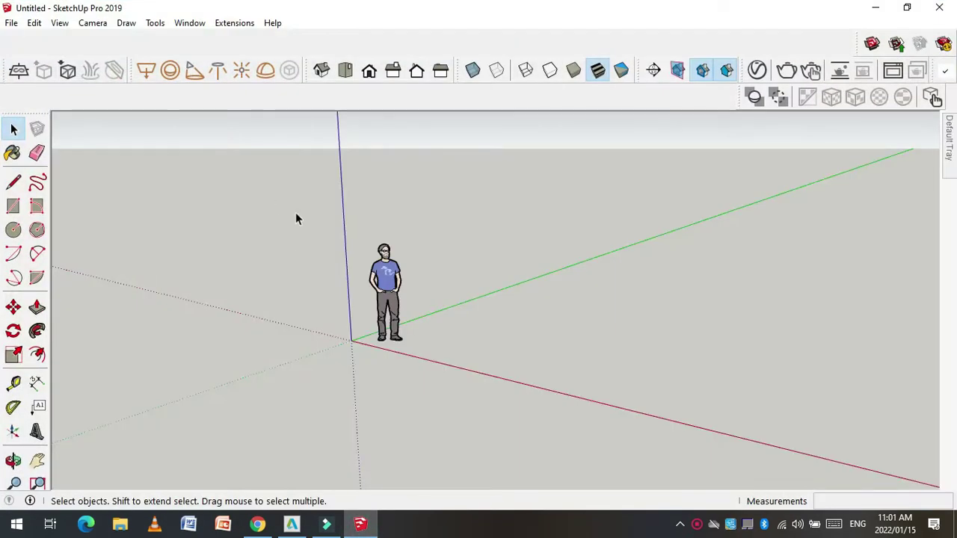
drag(422, 268, 285, 417)
drag(135, 175, 506, 401)
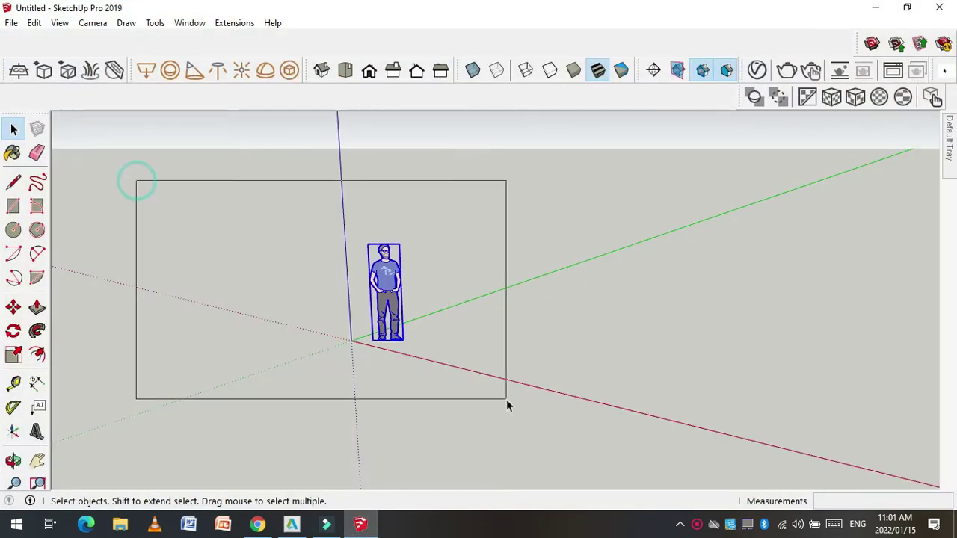
drag(252, 154, 483, 378)
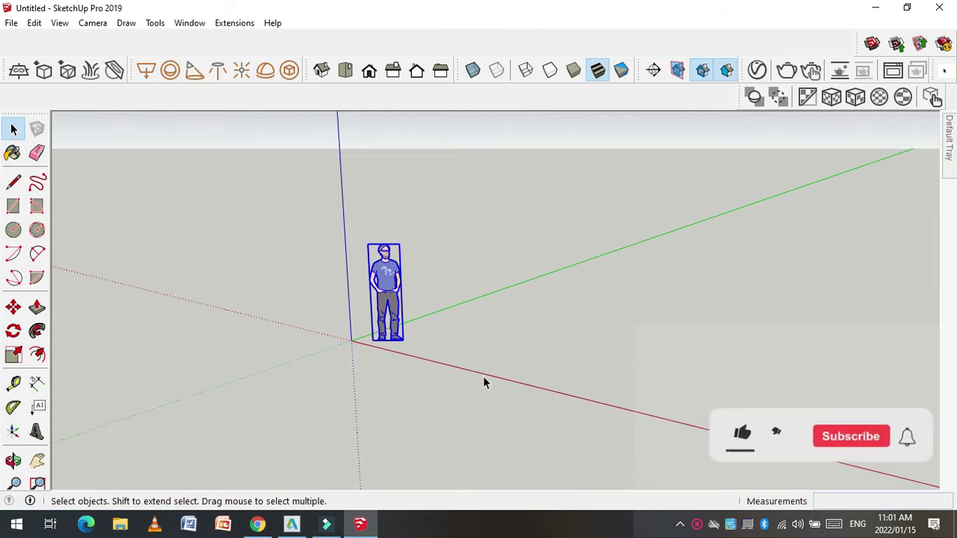
drag(357, 295, 259, 299)
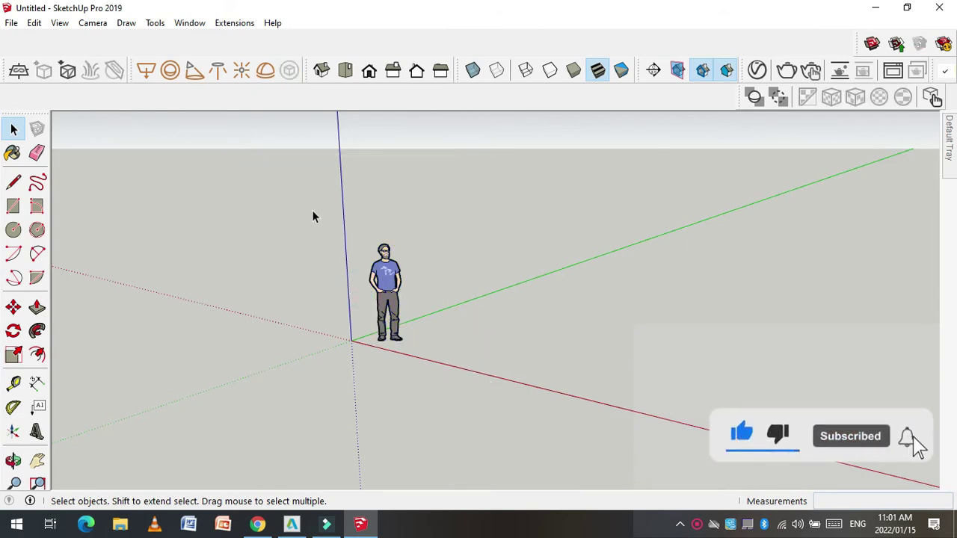
click(394, 290)
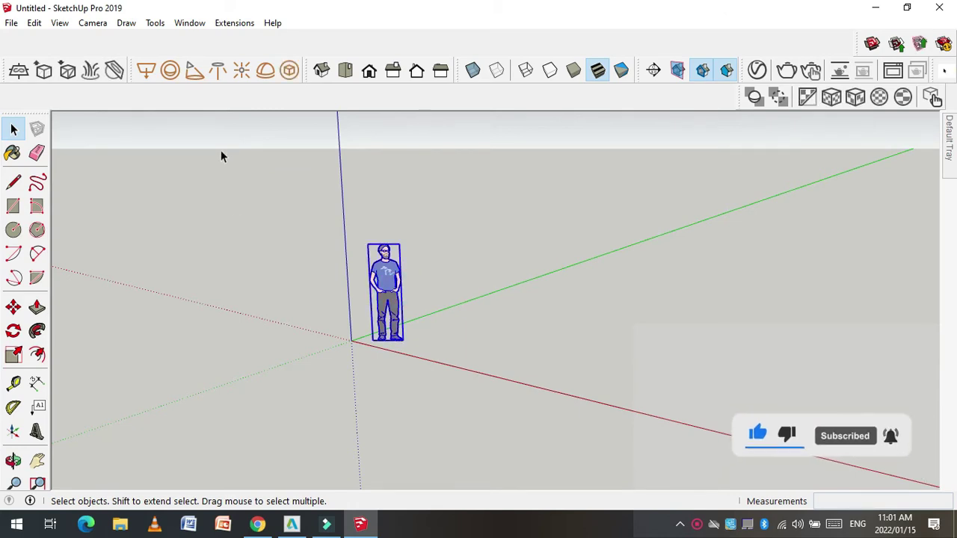
drag(252, 165, 518, 379)
drag(252, 171, 472, 405)
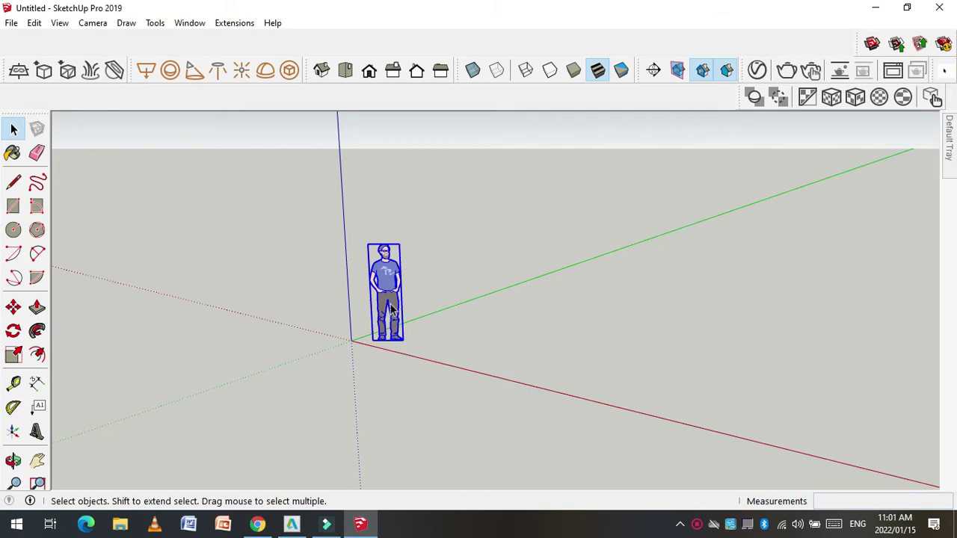
Zoom in, reselect the person figure and delete it
scroll(387, 269, up, 2)
scroll(389, 284, up, 1)
scroll(383, 336, up, 2)
scroll(385, 344, up, 1)
scroll(387, 346, up, 1)
scroll(395, 352, up, 1)
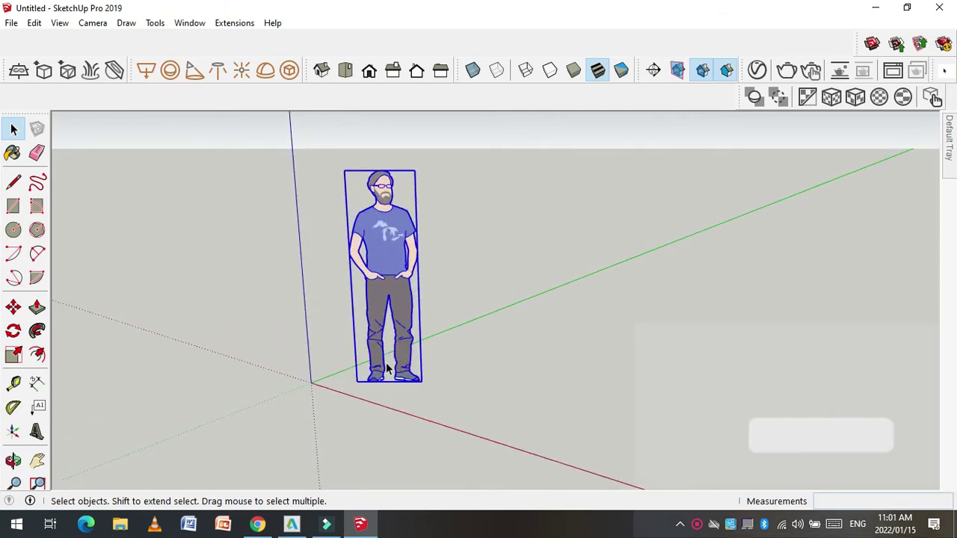
scroll(209, 312, down, 1)
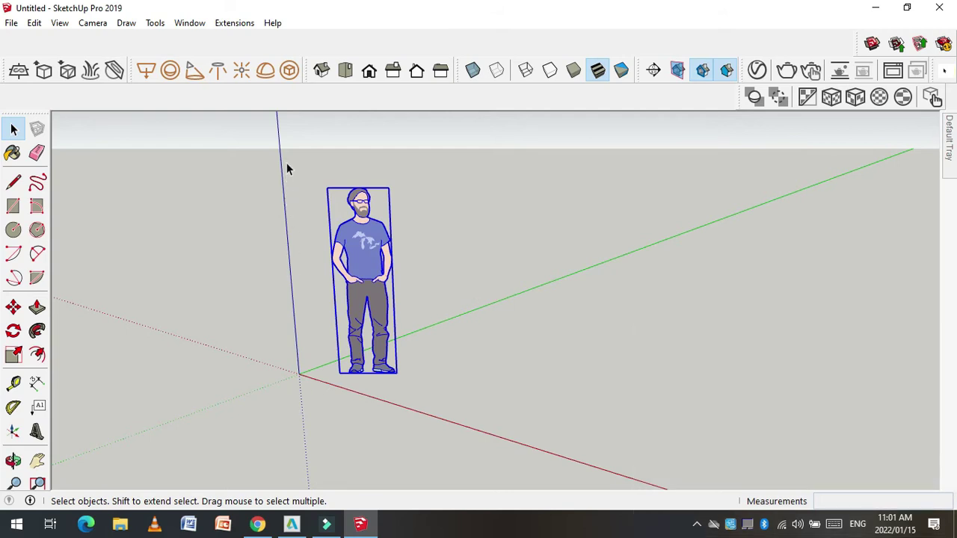
click(335, 394)
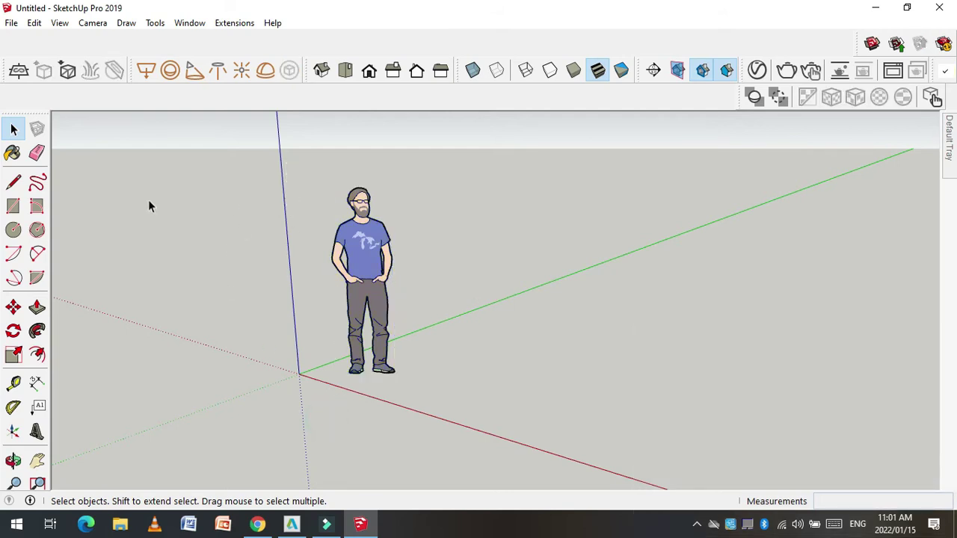
drag(162, 199, 513, 457)
click(366, 260)
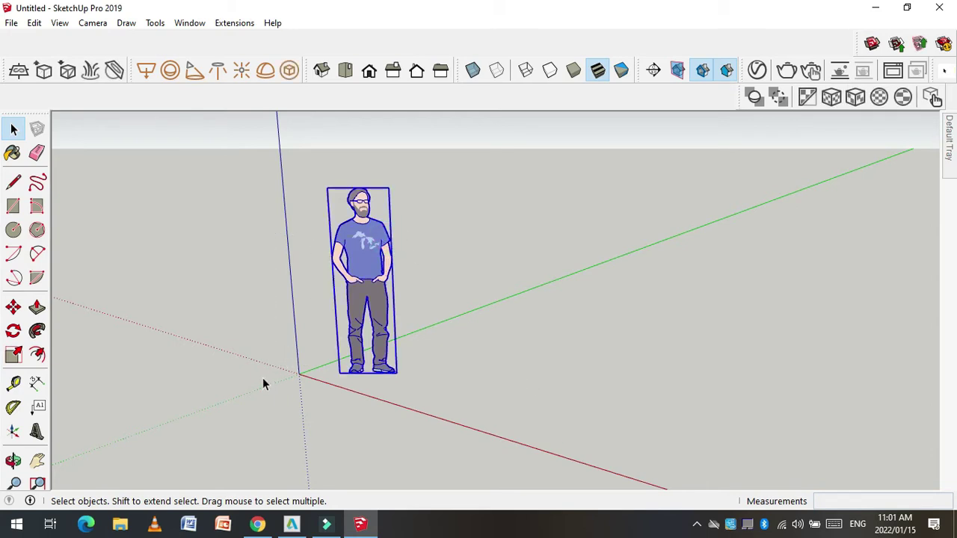
key(Delete)
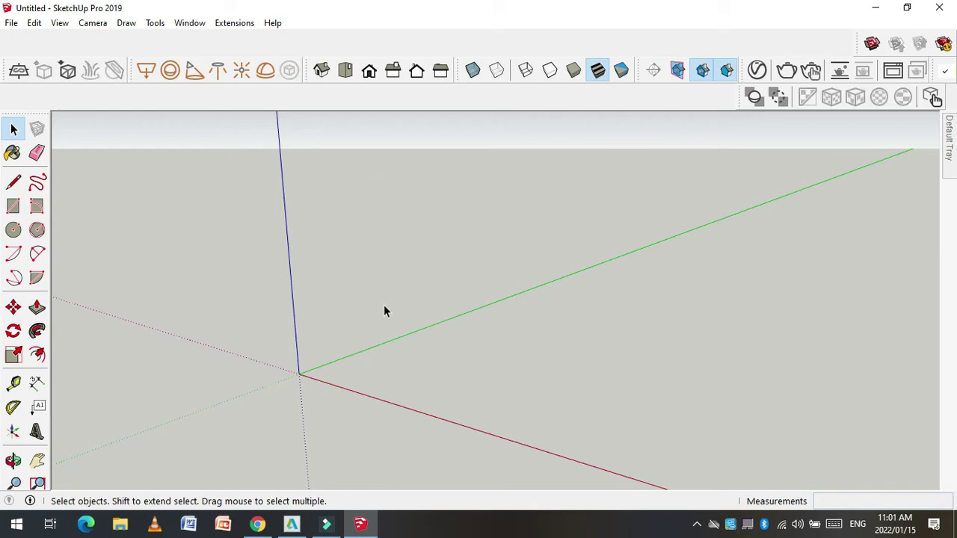
mouse_move(375, 354)
middle_down()
mouse_move(396, 299)
mouse_move(305, 279)
middle_up()
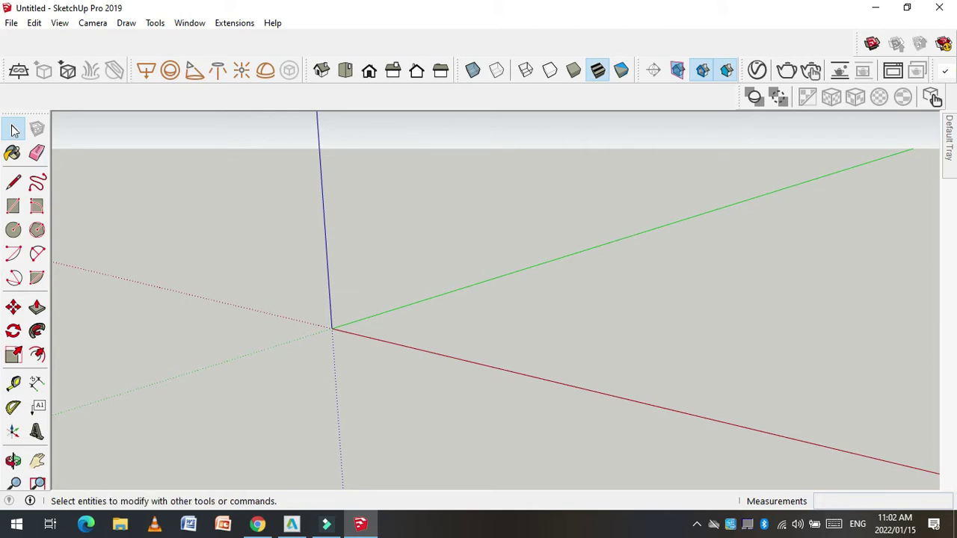
Undock the Large Tool Set into a floating toolbar and close it
drag(8, 112, 23, 104)
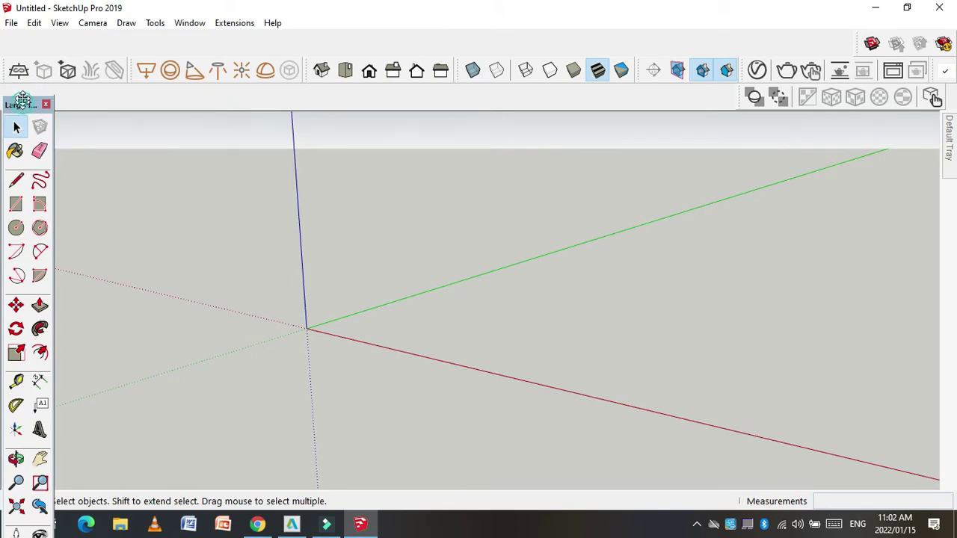
drag(20, 103, 15, 90)
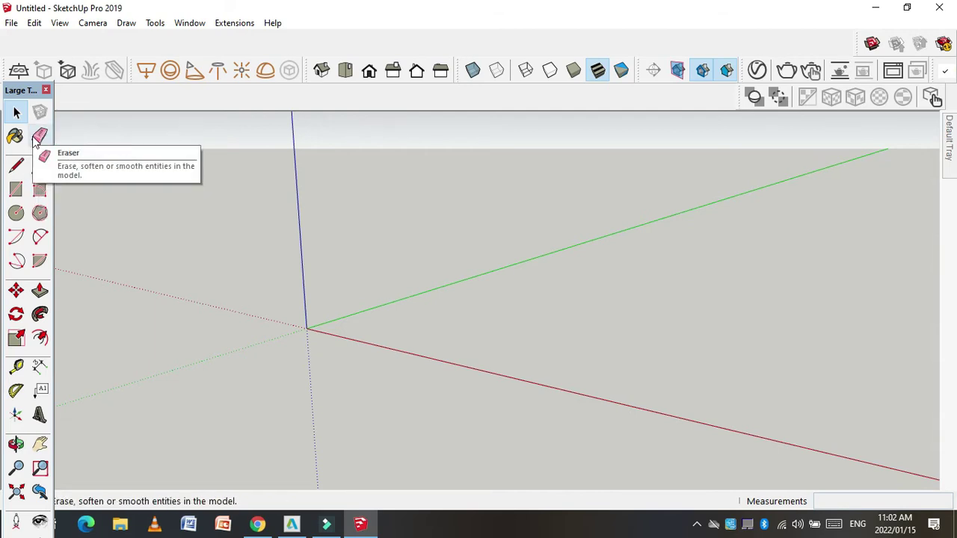
drag(24, 91, 27, 93)
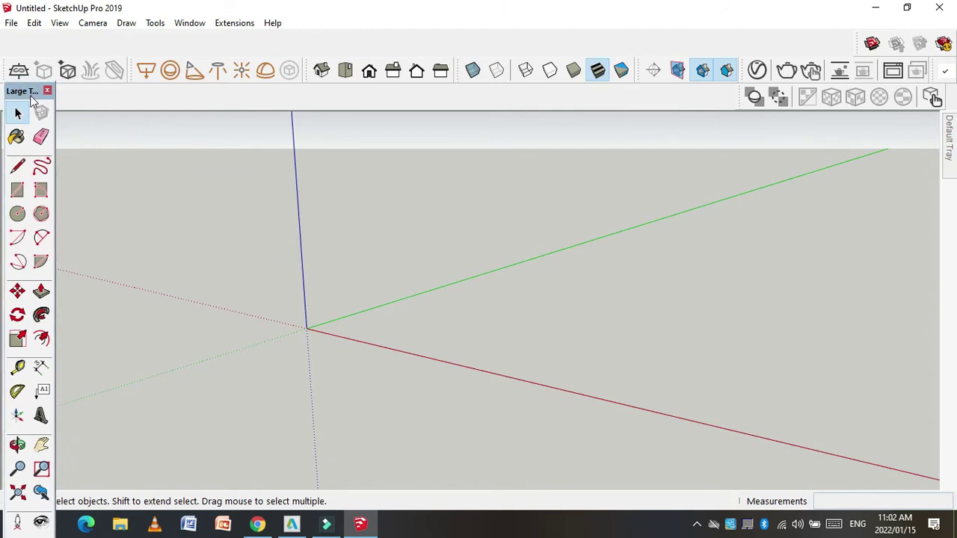
drag(27, 93, 29, 93)
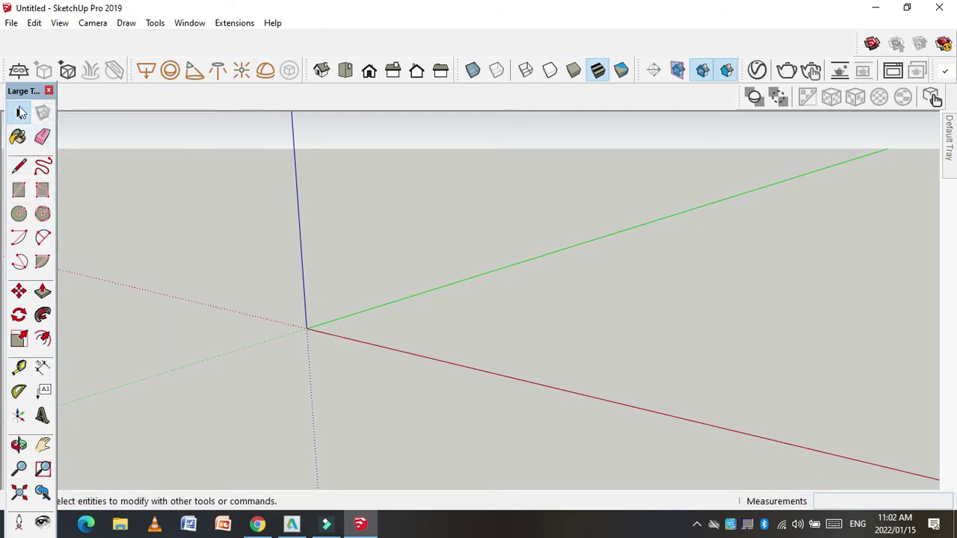
mouse_move(23, 91)
mouse_down()
mouse_move(72, 94)
mouse_move(256, 25)
mouse_move(24, 51)
mouse_up()
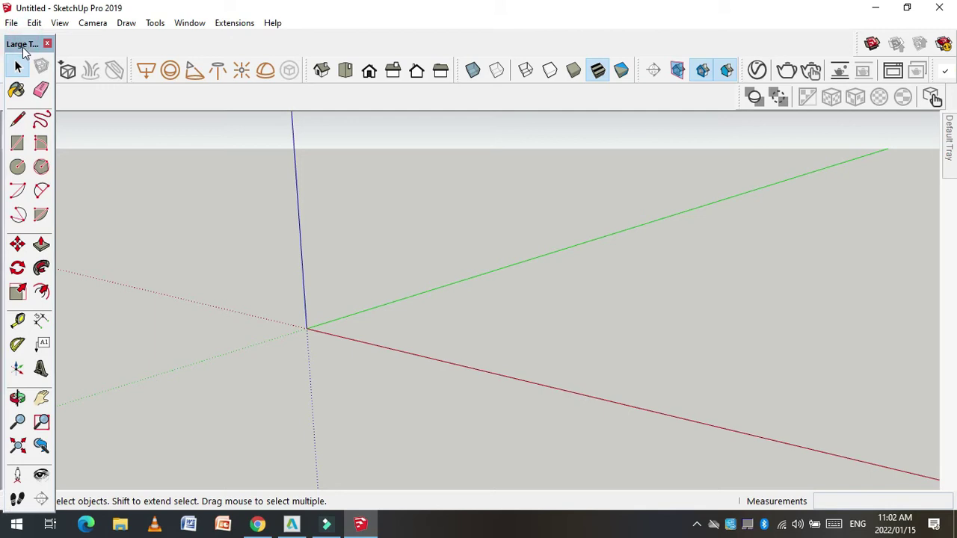
click(47, 43)
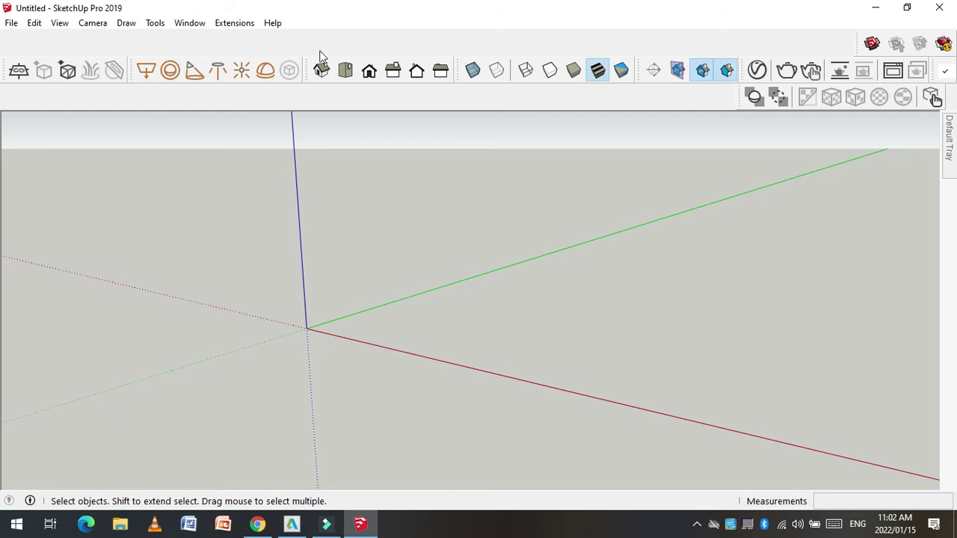
Reopen the Large Tool Set from the toolbar list and position it at the left
right_click(383, 42)
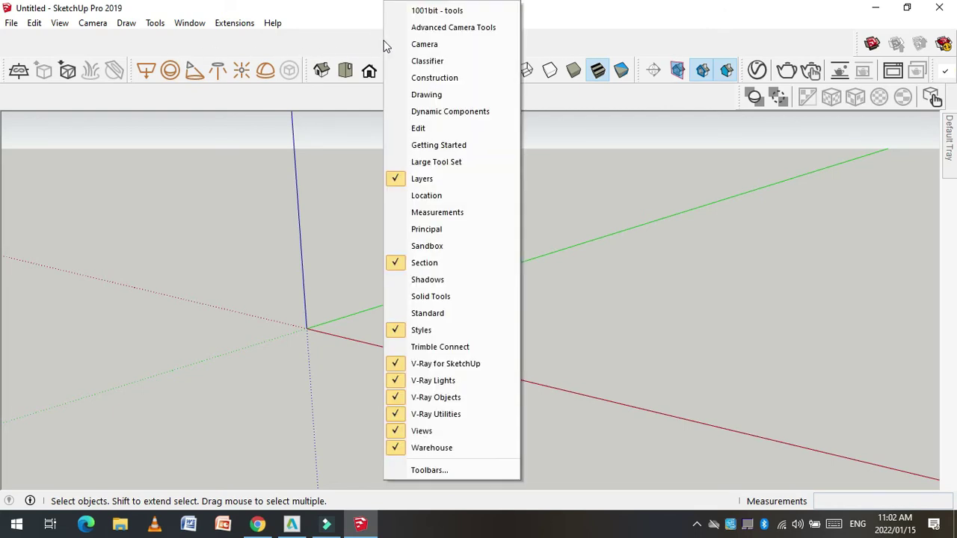
right_click(343, 42)
right_click(320, 42)
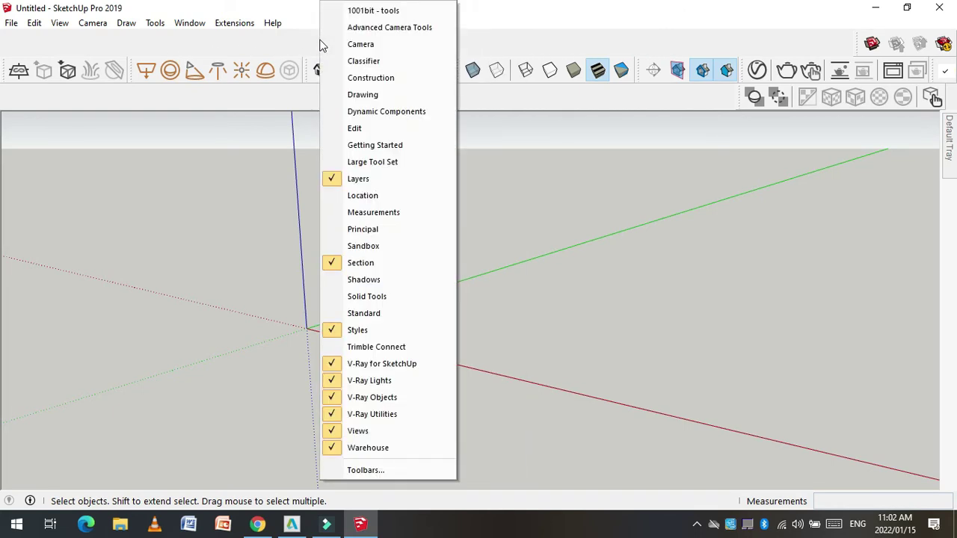
click(389, 162)
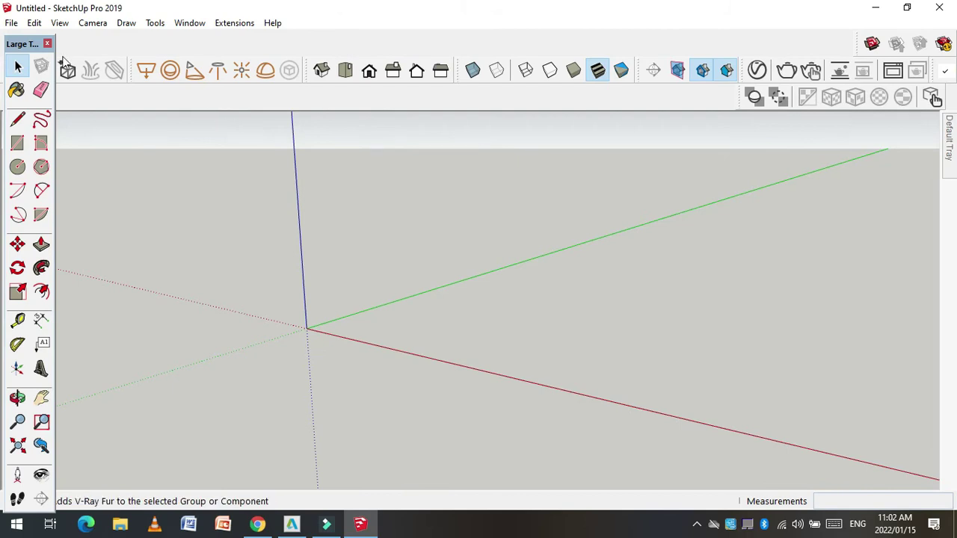
drag(33, 50, 29, 74)
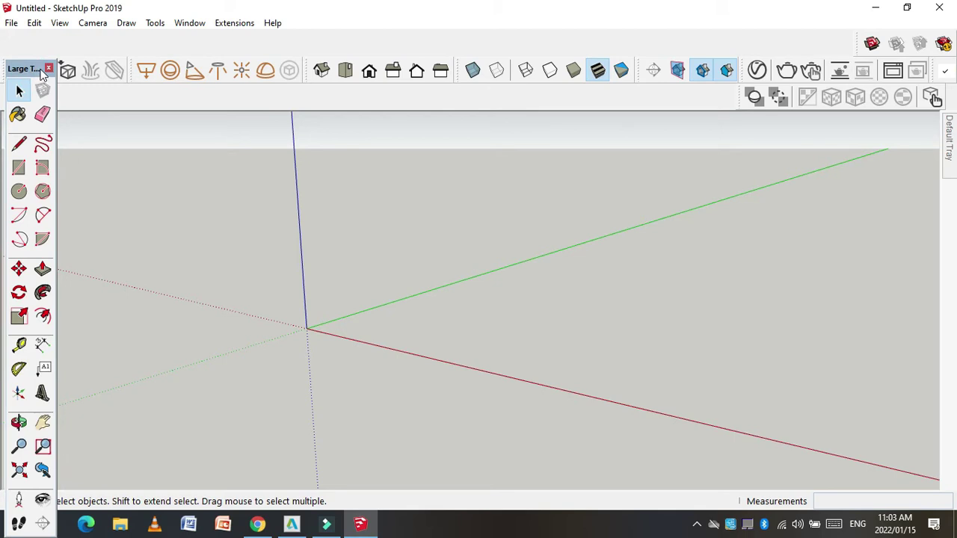
drag(26, 66, 29, 68)
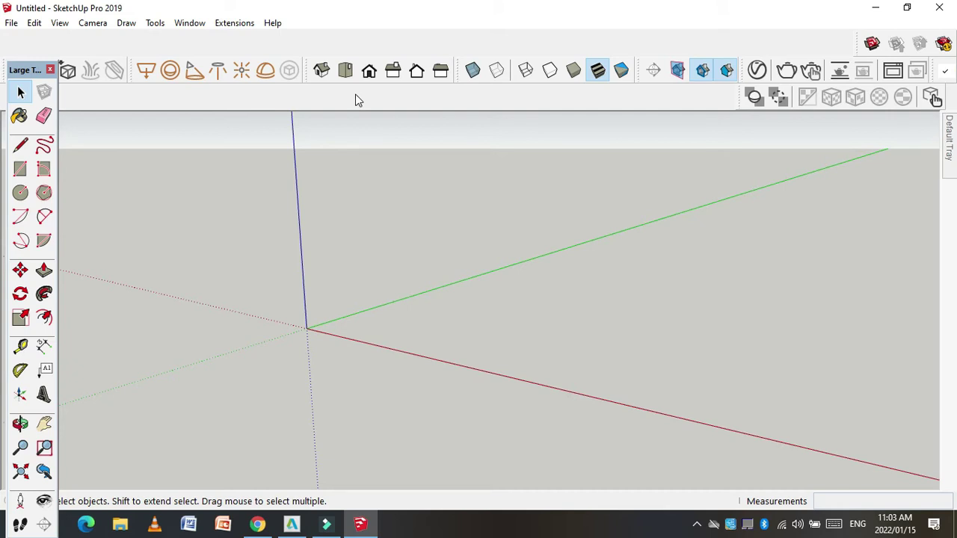
Cycle through Iso, Top, Front and Right views, ending on Iso slightly zoomed out
click(307, 72)
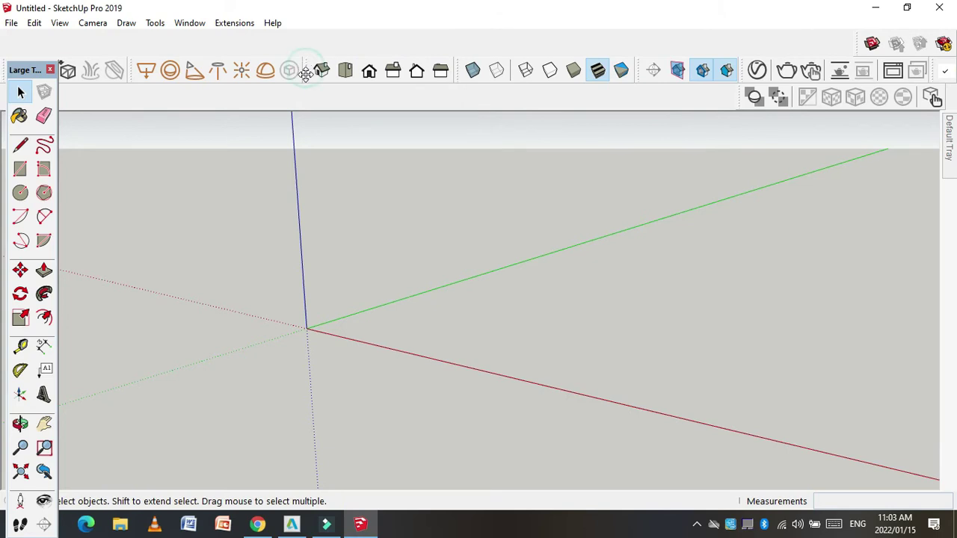
click(345, 70)
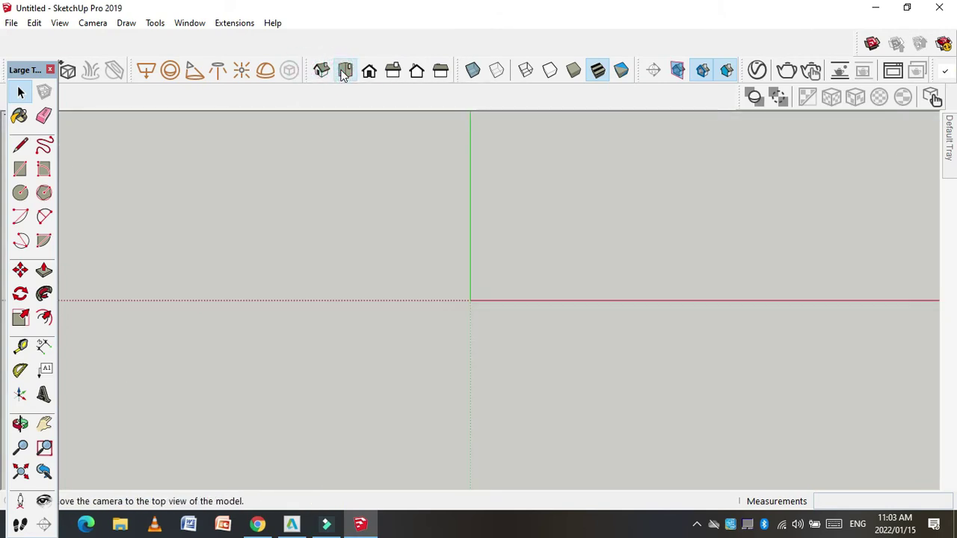
click(370, 75)
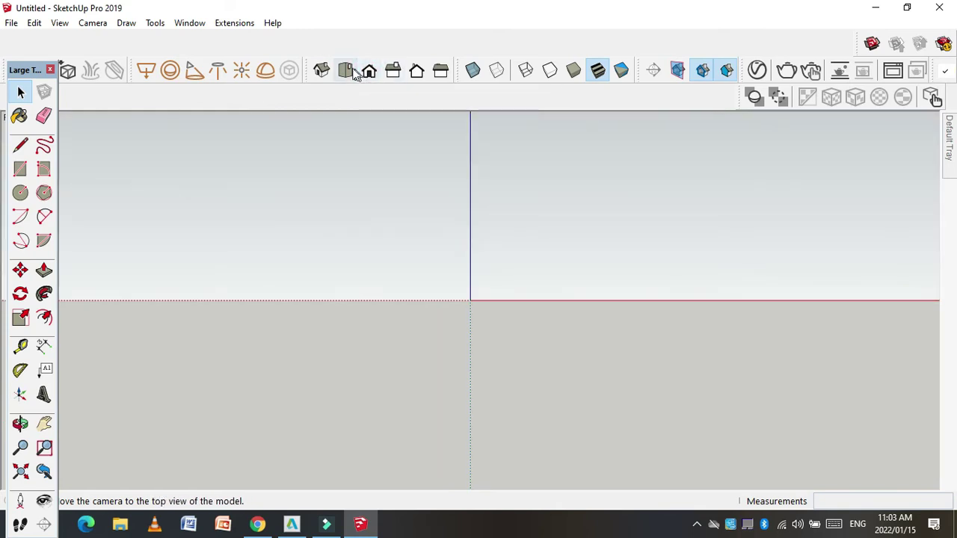
click(394, 70)
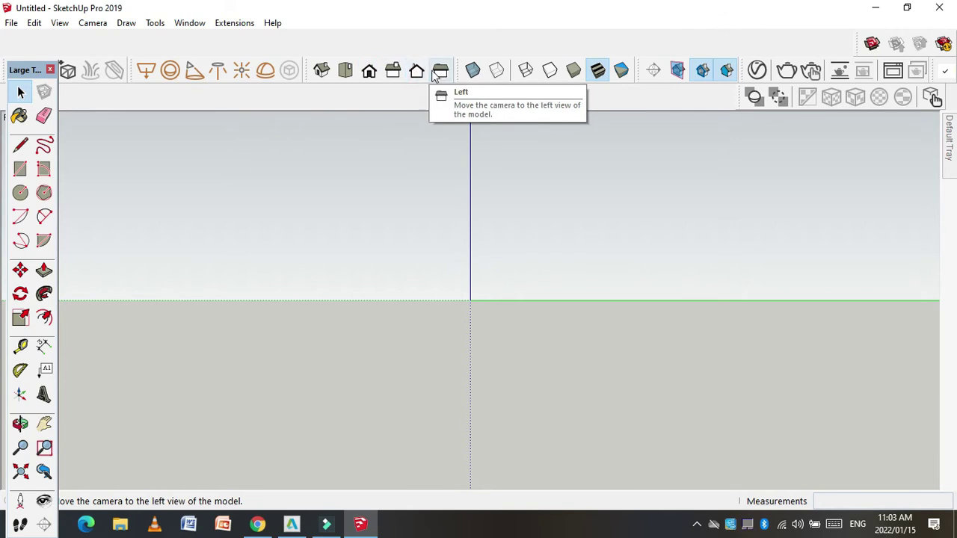
click(321, 70)
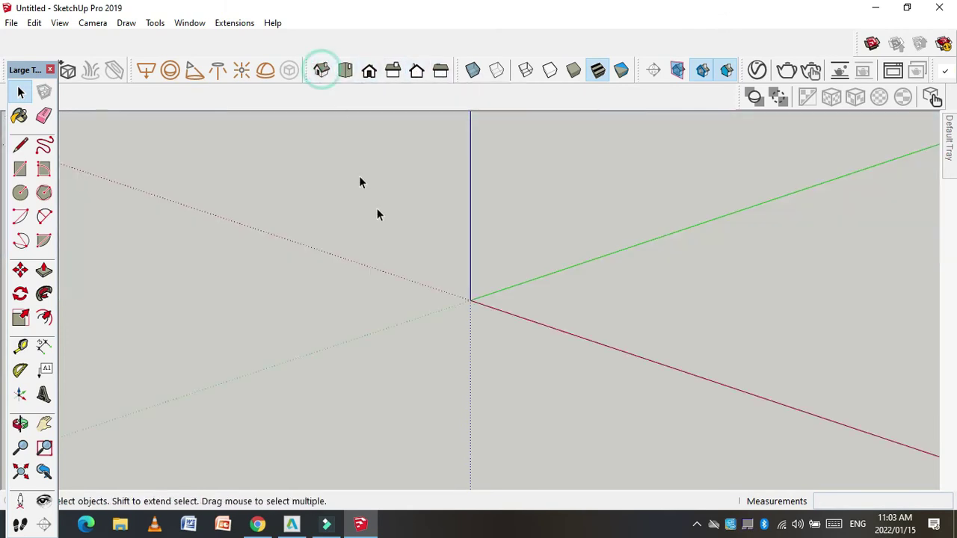
scroll(229, 316, down, 2)
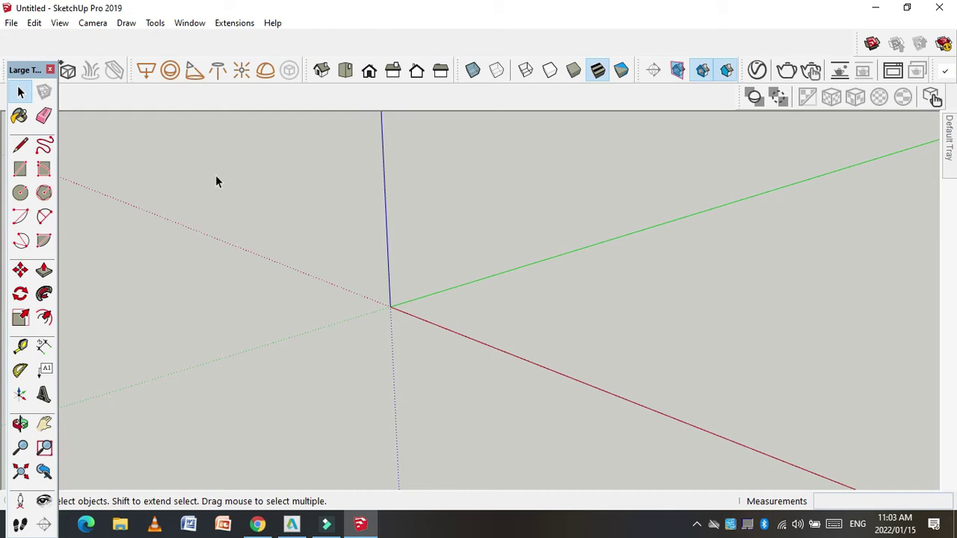
Browse the File, Edit, View, Camera and Draw menus
click(12, 22)
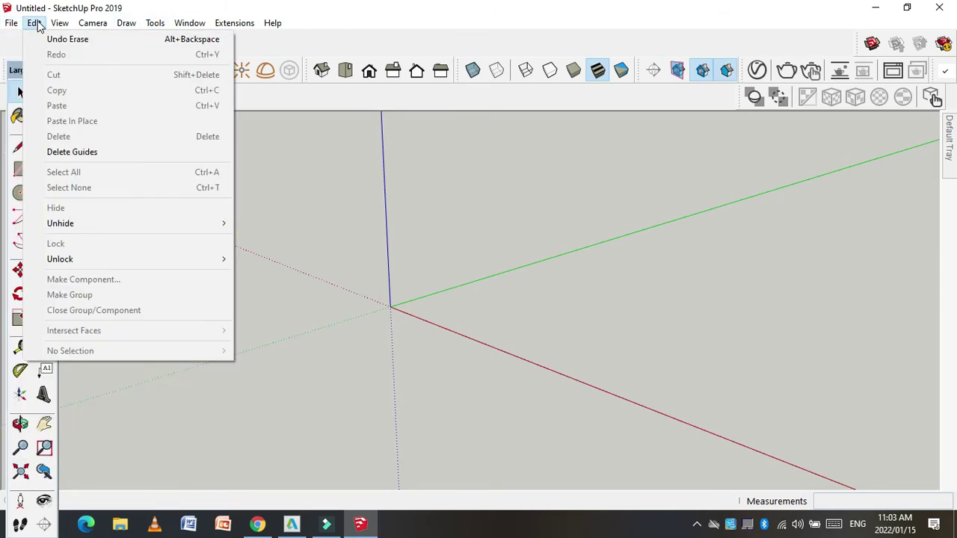
click(36, 24)
click(35, 24)
click(95, 23)
click(126, 24)
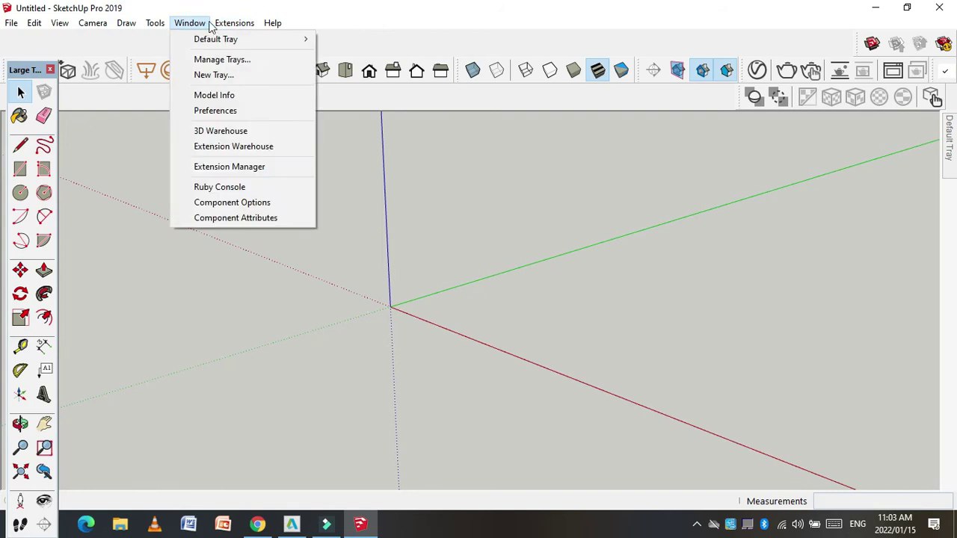
click(86, 44)
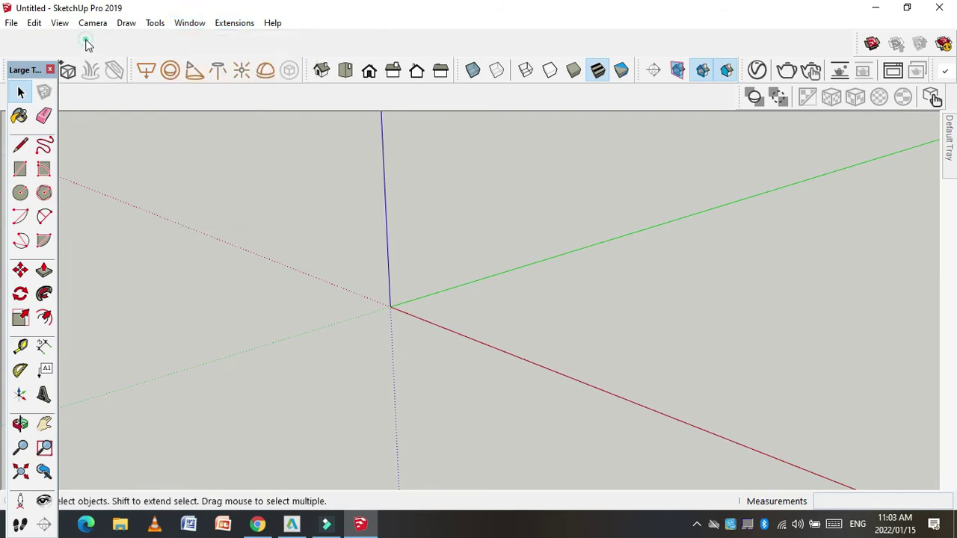
click(188, 24)
Drag trial selection boxes on the empty canvas, then show the Window menu
mouse_move(442, 184)
mouse_down()
mouse_move(292, 371)
mouse_move(315, 250)
mouse_up()
drag(281, 200, 533, 425)
drag(306, 204, 402, 281)
click(198, 24)
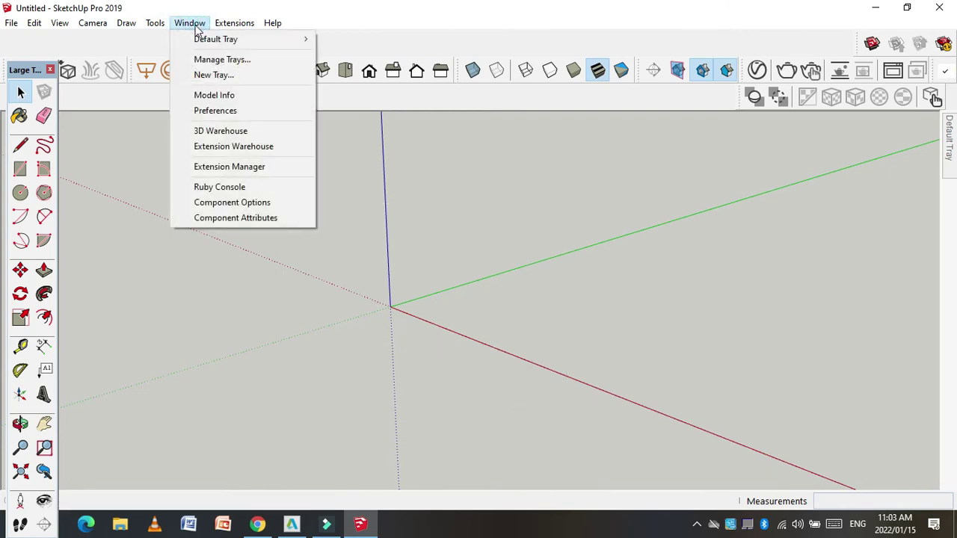
Check Model Info Units, keeping Architectural format at 1/16" precision, and close it
click(228, 98)
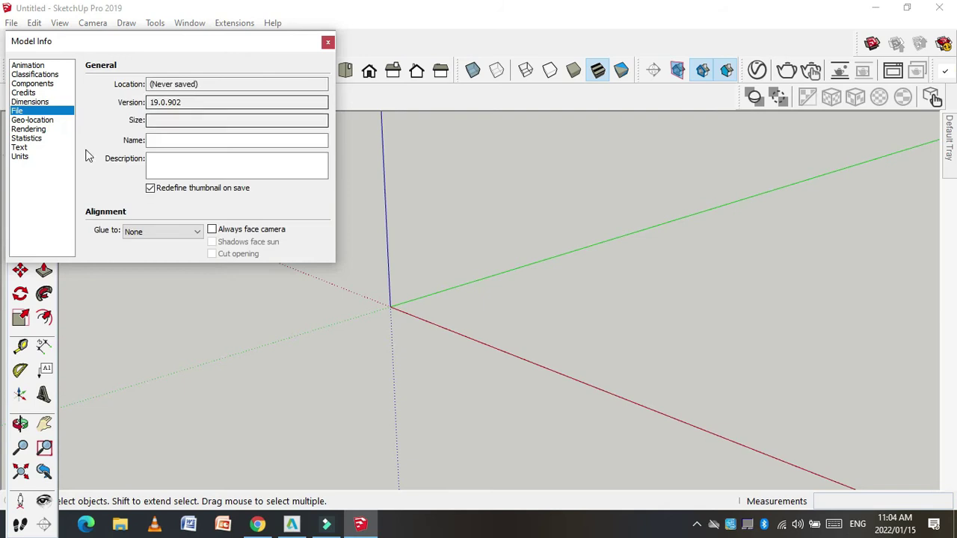
click(20, 157)
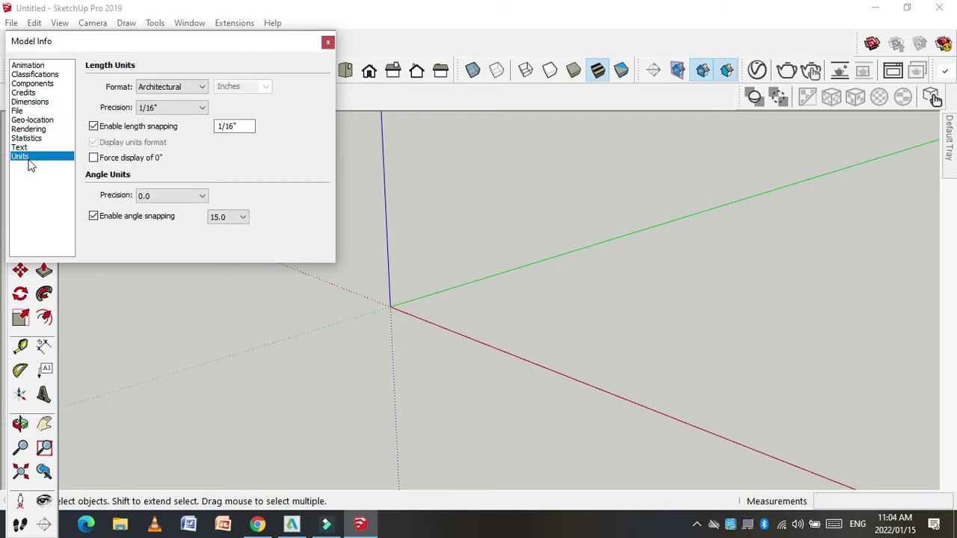
click(180, 87)
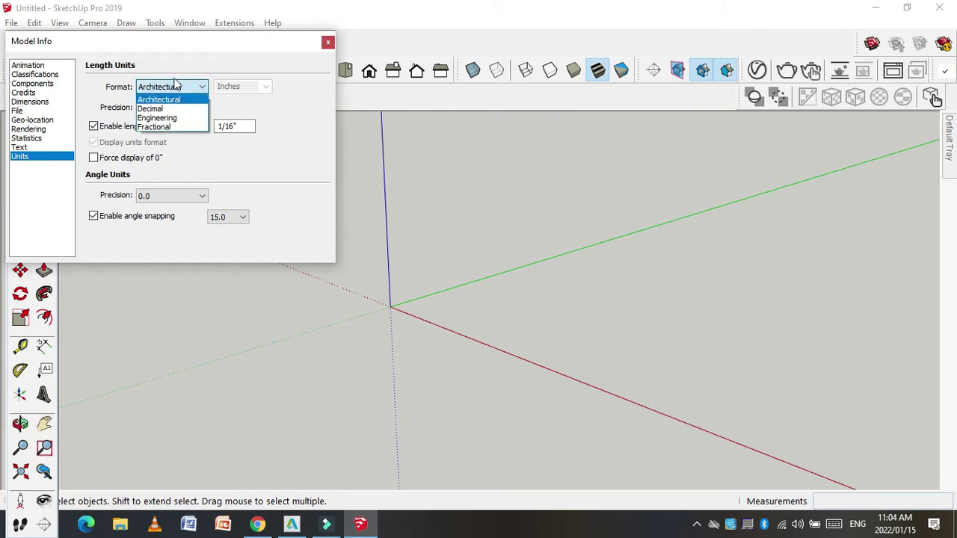
click(175, 84)
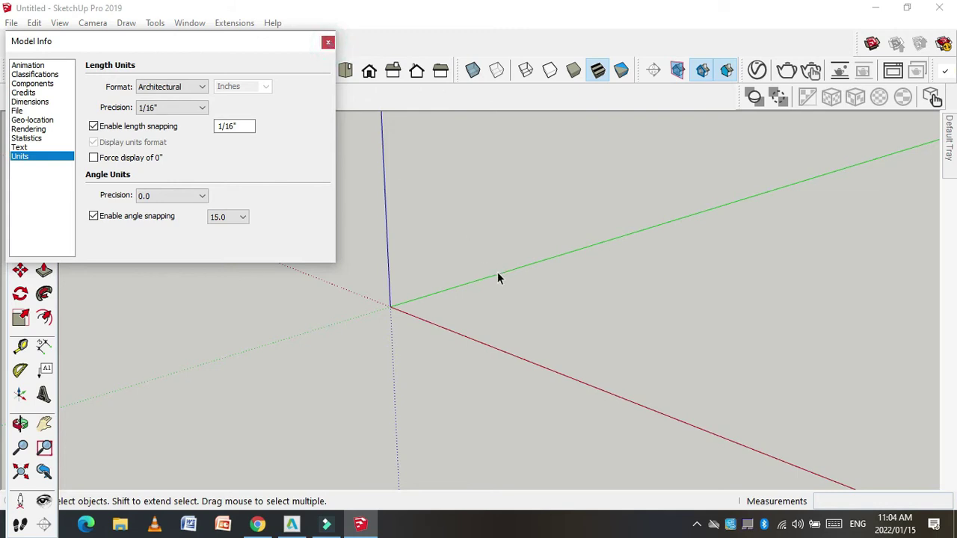
click(328, 43)
mouse_move(491, 349)
middle_down()
mouse_move(350, 312)
mouse_move(485, 312)
mouse_move(385, 287)
mouse_move(384, 374)
middle_up()
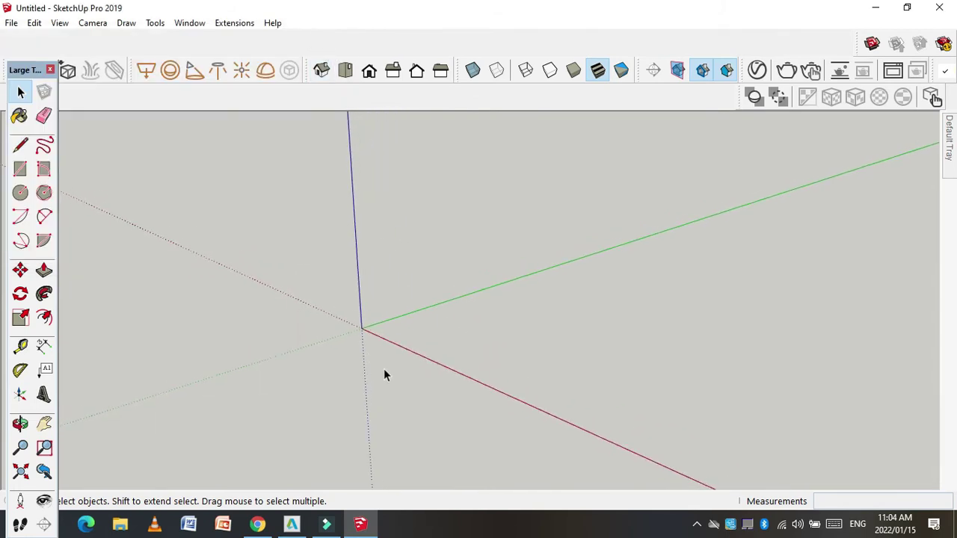
middle_drag(427, 338, 317, 312)
drag(348, 321, 464, 386)
drag(316, 239, 495, 403)
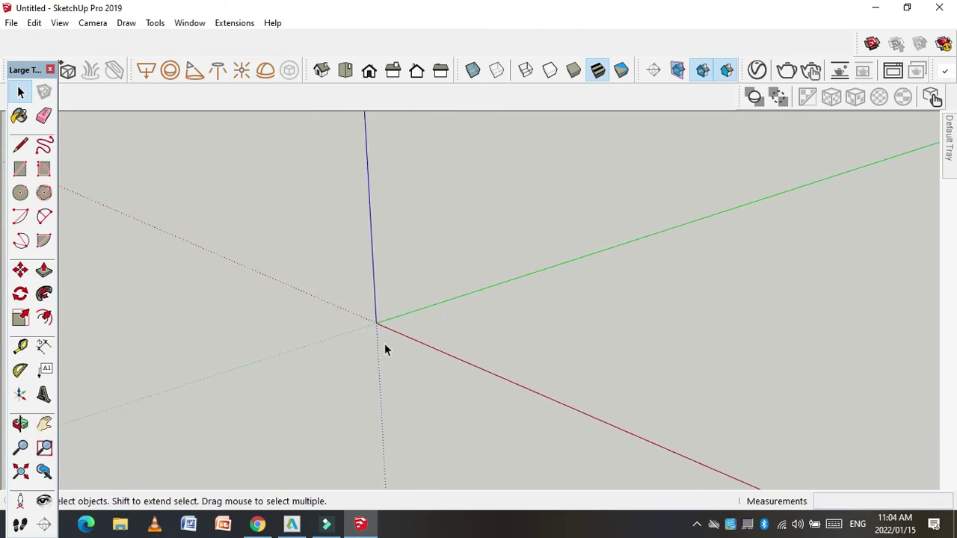
drag(330, 285, 486, 391)
middle_drag(375, 307, 377, 332)
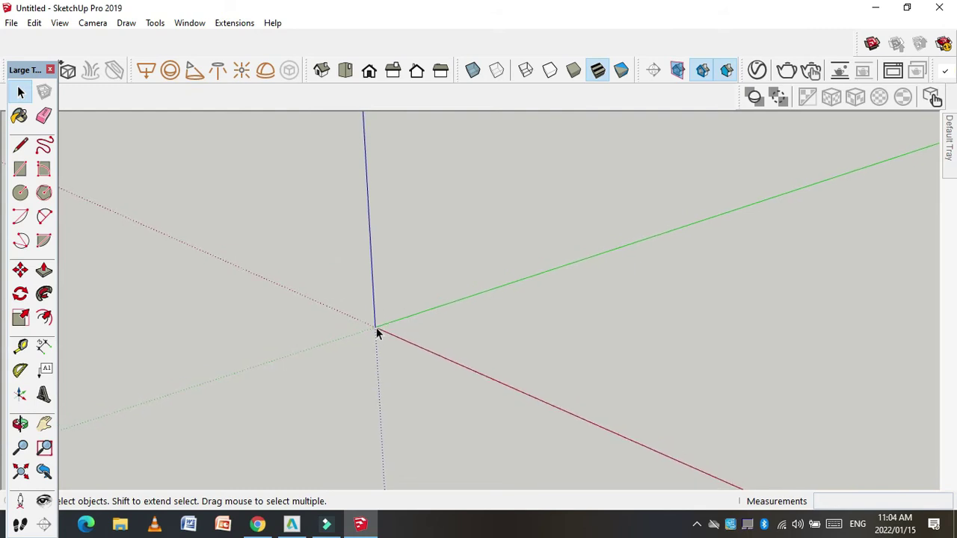
click(23, 120)
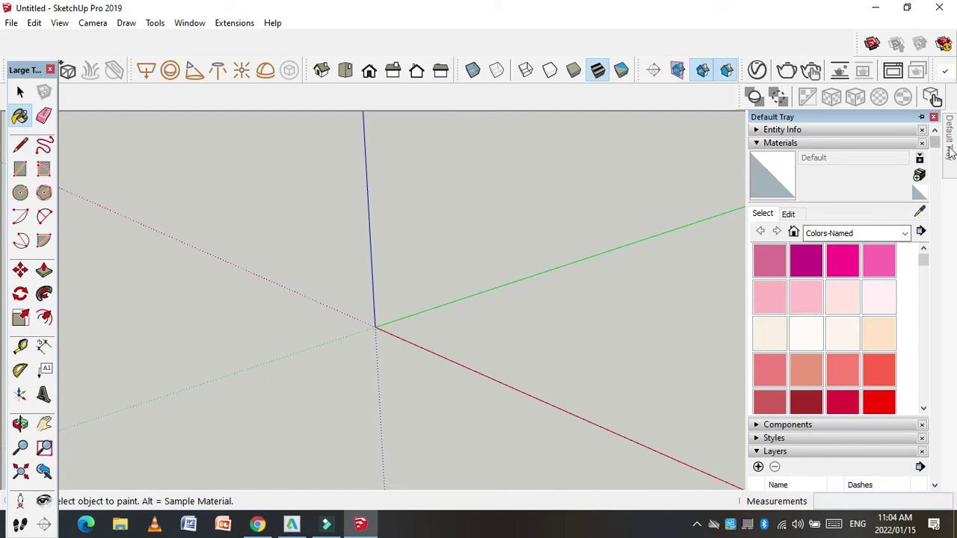
click(190, 23)
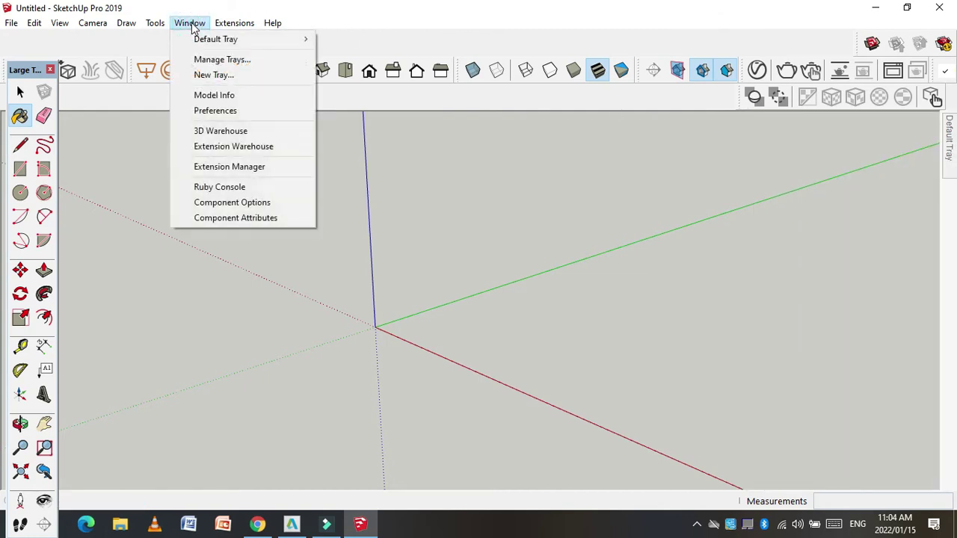
mouse_move(224, 38)
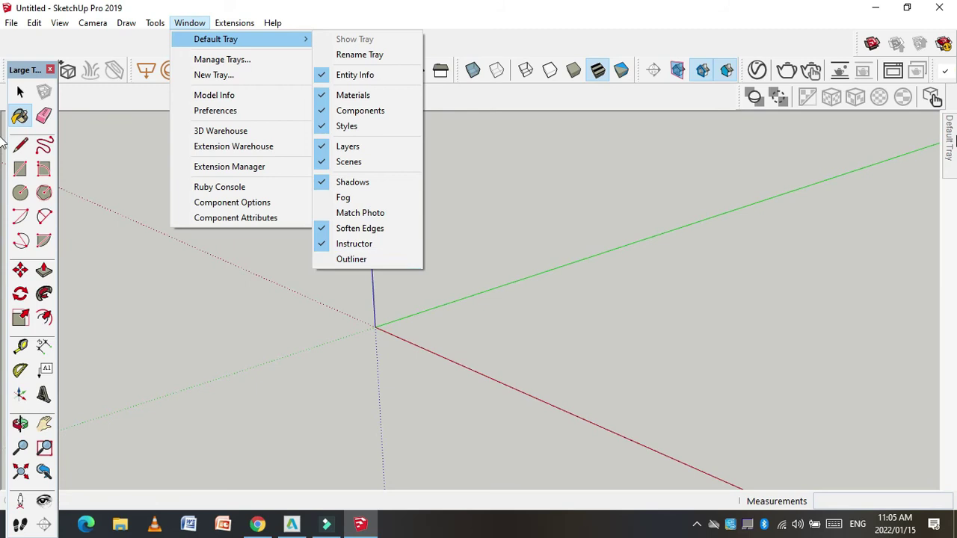
click(940, 186)
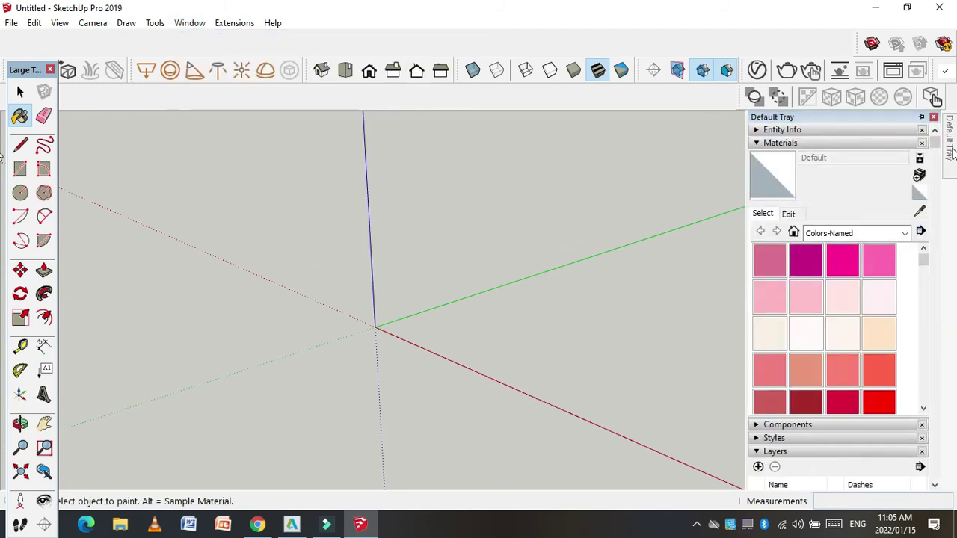
scroll(833, 256, down, 2)
scroll(834, 257, down, 3)
scroll(845, 262, down, 3)
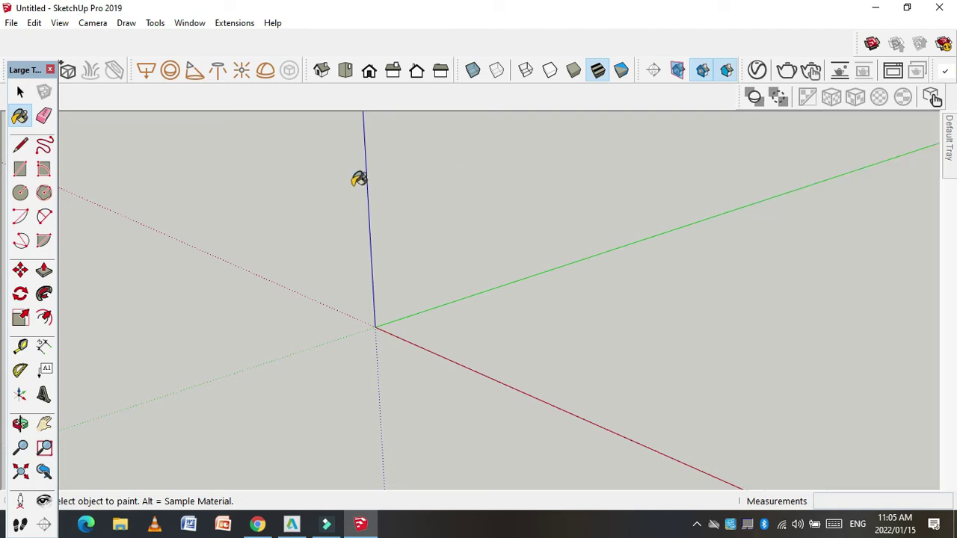
click(20, 92)
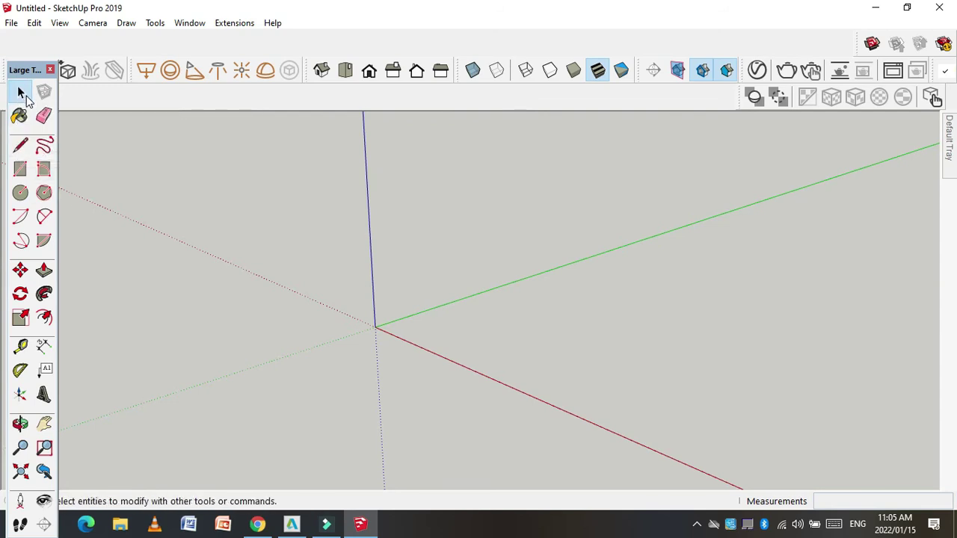
Try out the Select, Paint Bucket and Eraser tools on the empty canvas
click(26, 96)
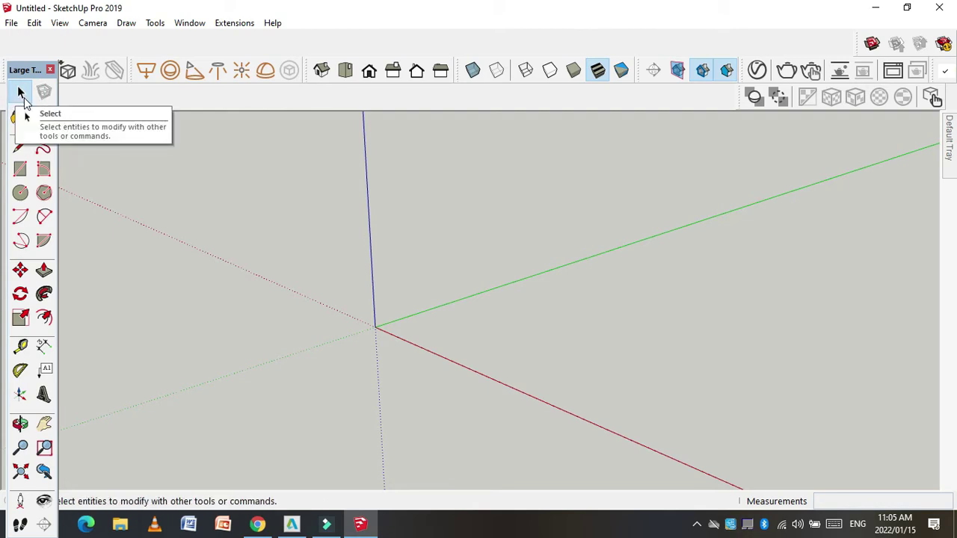
drag(391, 164, 460, 291)
click(20, 117)
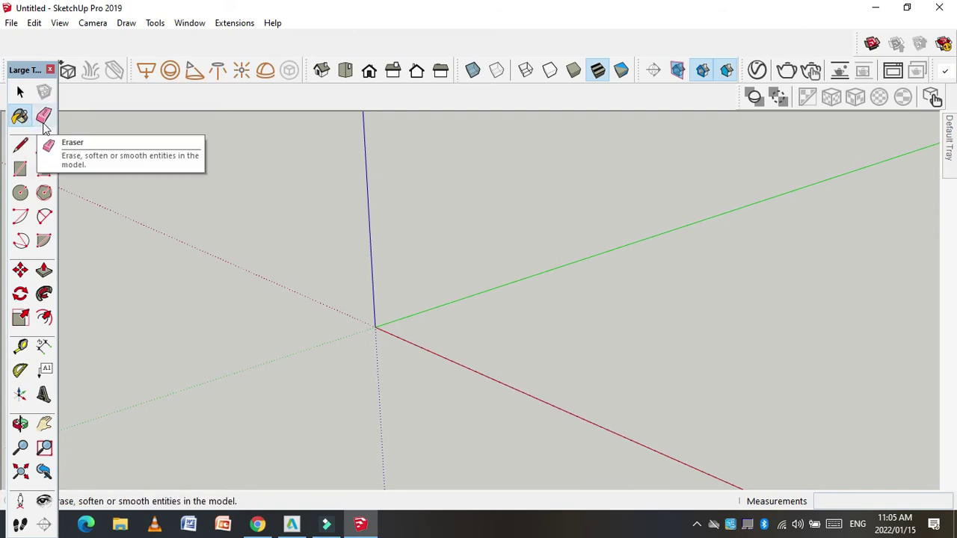
click(44, 118)
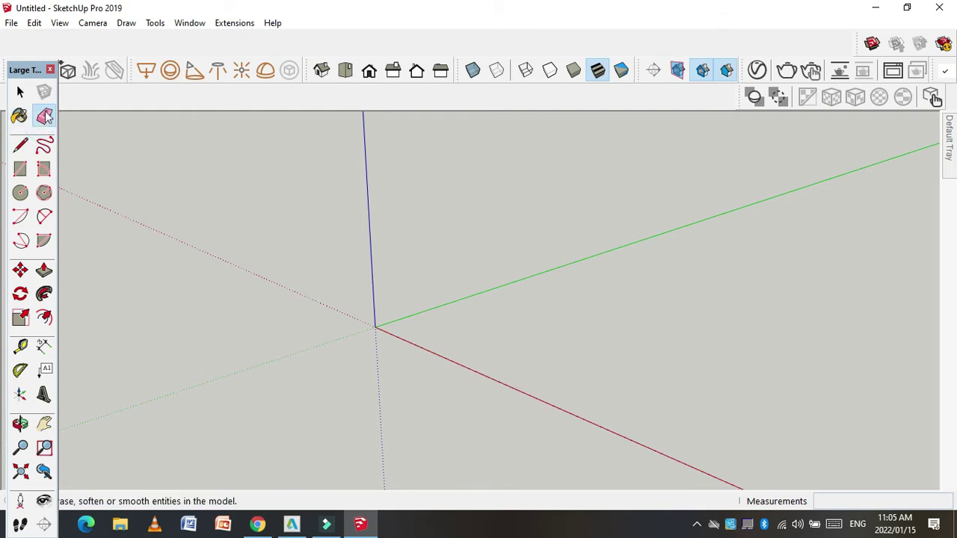
Draw a short diagonal line left of the origin with the Line tool
click(23, 149)
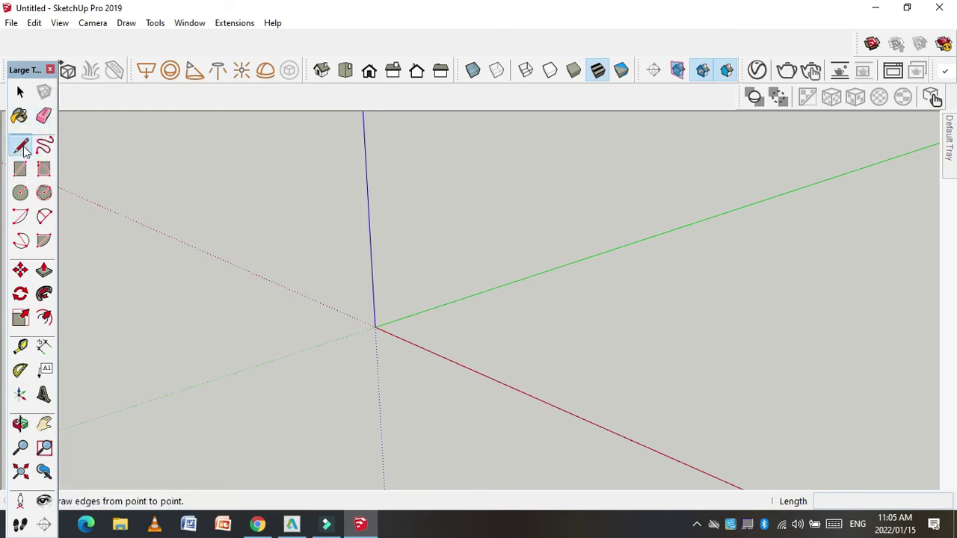
click(252, 304)
click(305, 218)
Cancel the line, sketch a closed freehand shape near the origin, then undo it
key(ctrl+z)
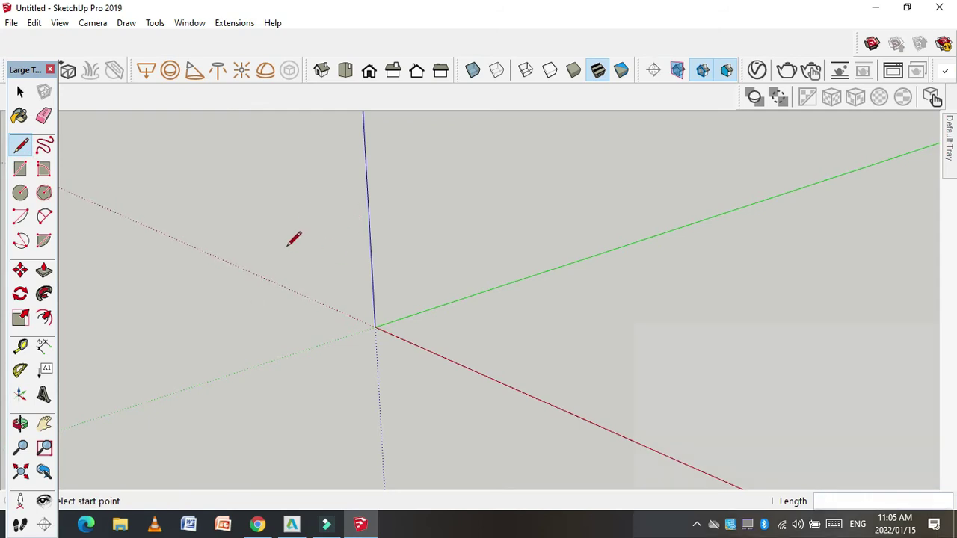
click(45, 146)
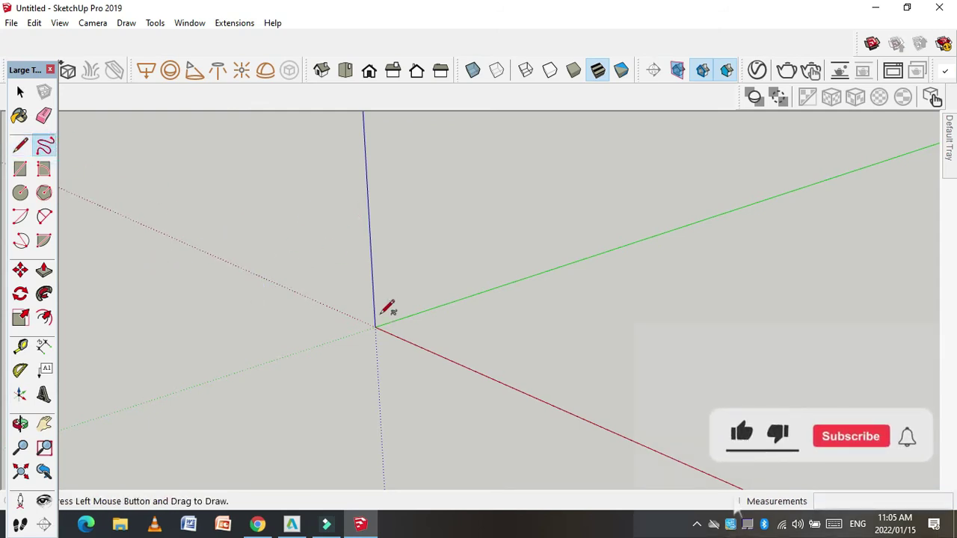
drag(153, 276, 179, 247)
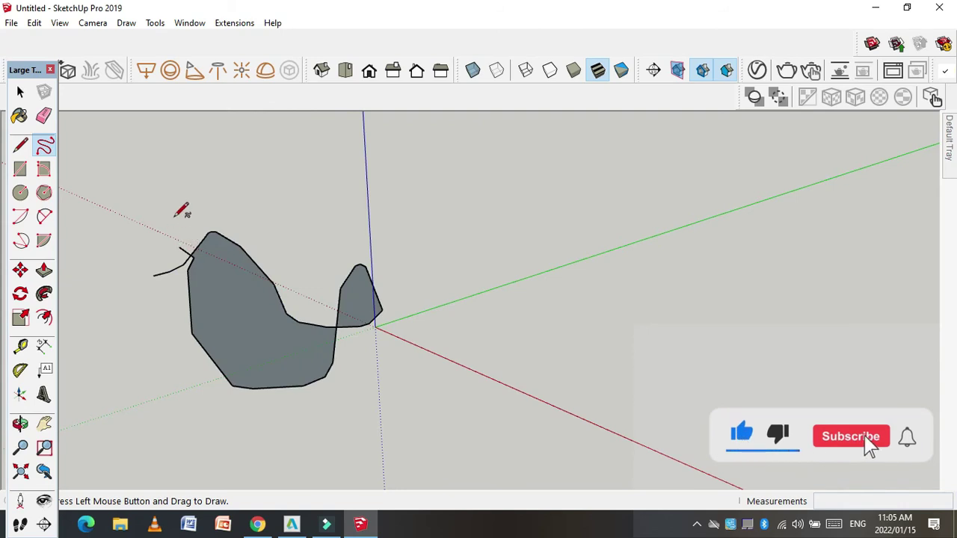
key(ctrl+z)
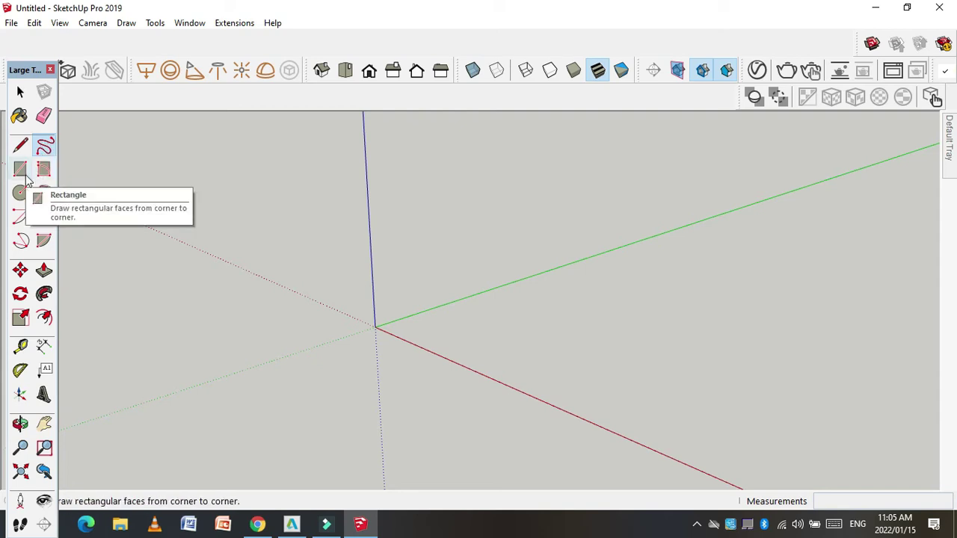
click(20, 170)
click(201, 271)
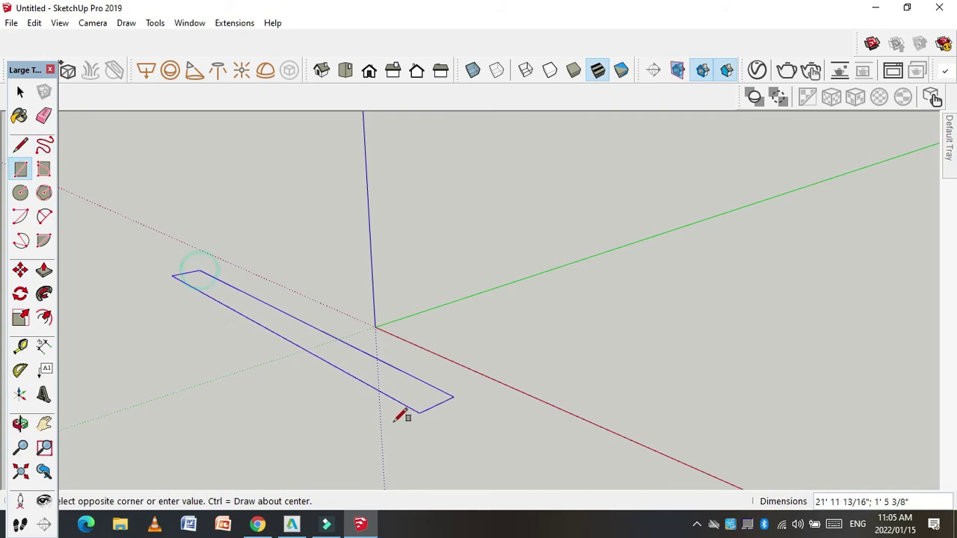
click(579, 284)
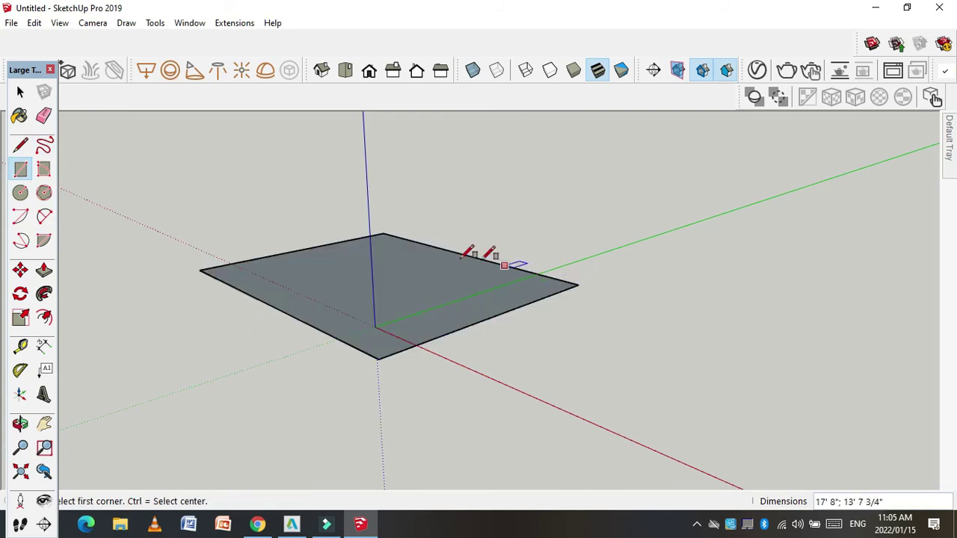
click(20, 91)
key(ctrl+z)
click(20, 170)
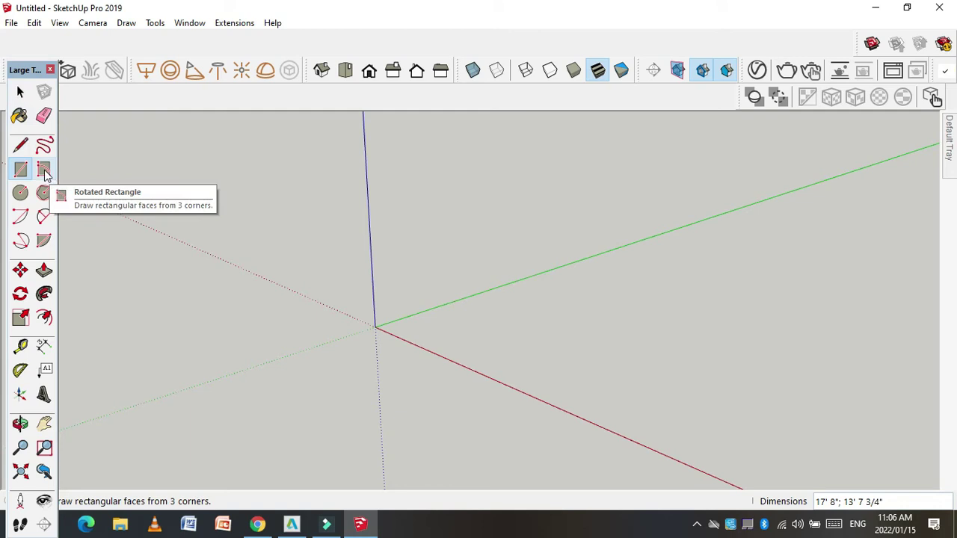
click(44, 170)
click(265, 277)
click(332, 310)
click(210, 249)
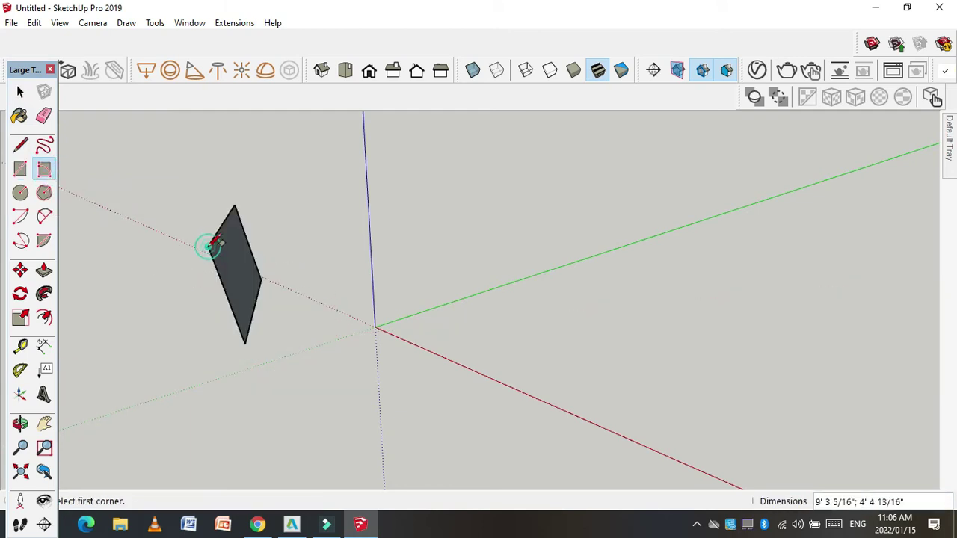
click(302, 365)
click(320, 301)
click(355, 355)
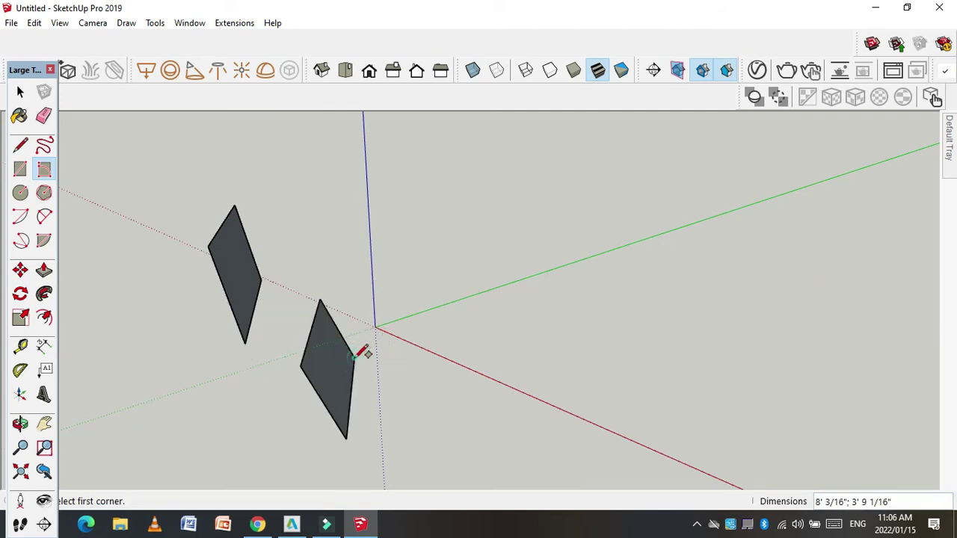
key(ctrl+z)
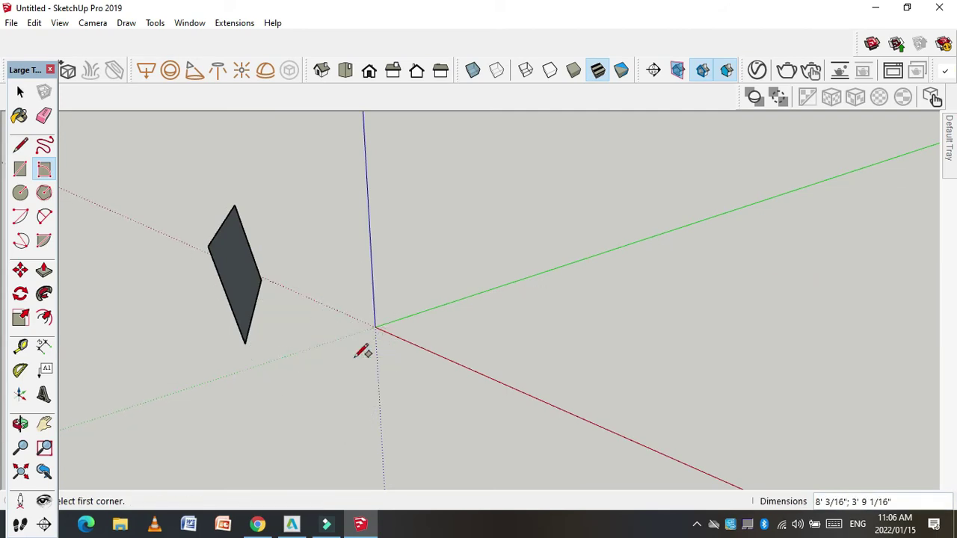
key(ctrl+z)
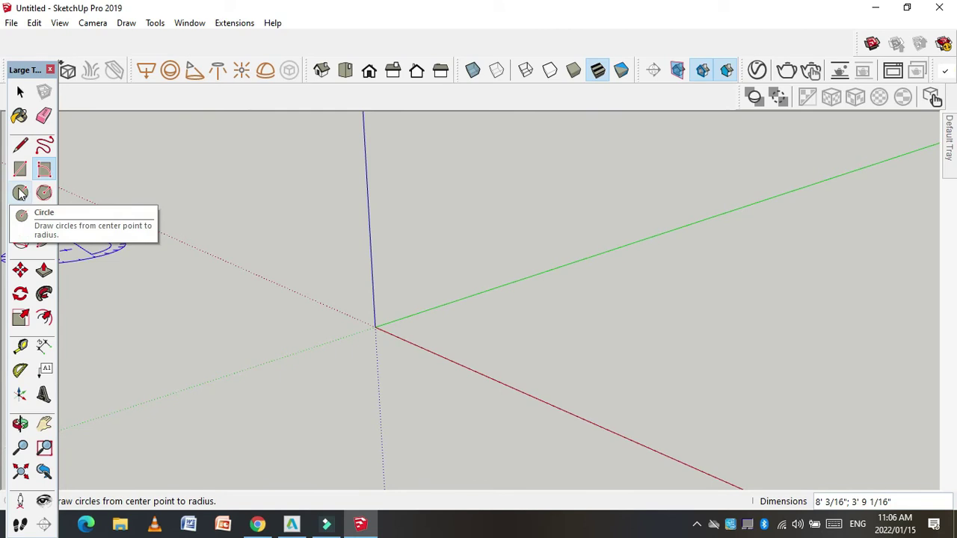
click(21, 195)
click(207, 298)
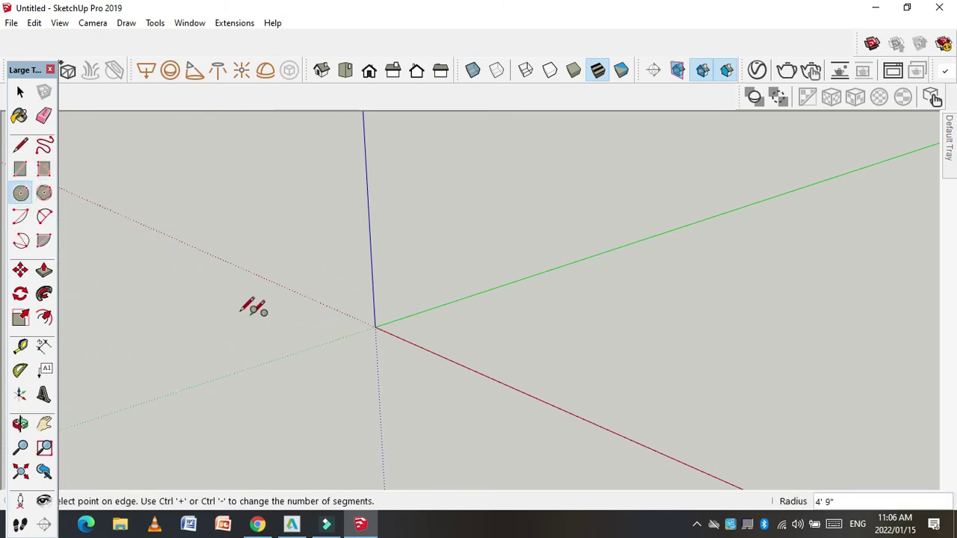
click(234, 345)
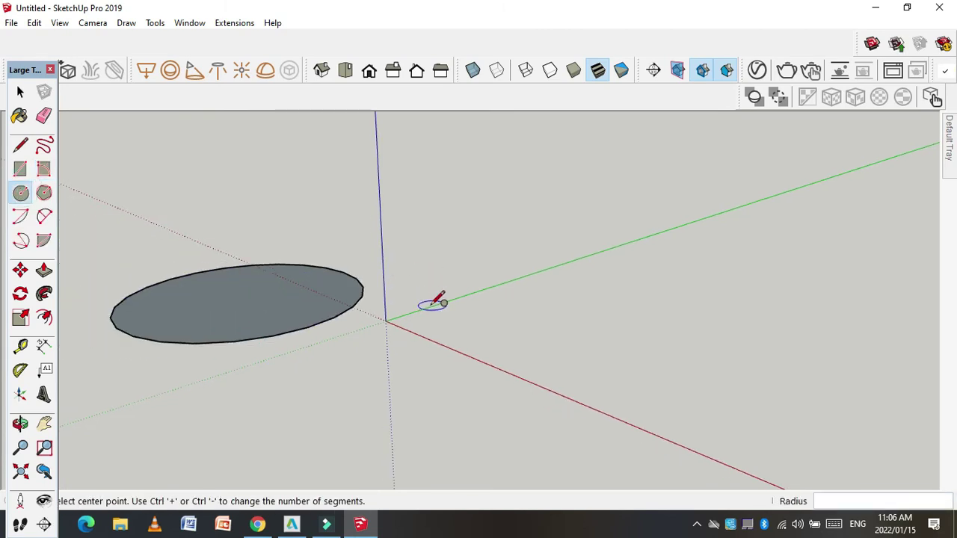
key(ctrl+z)
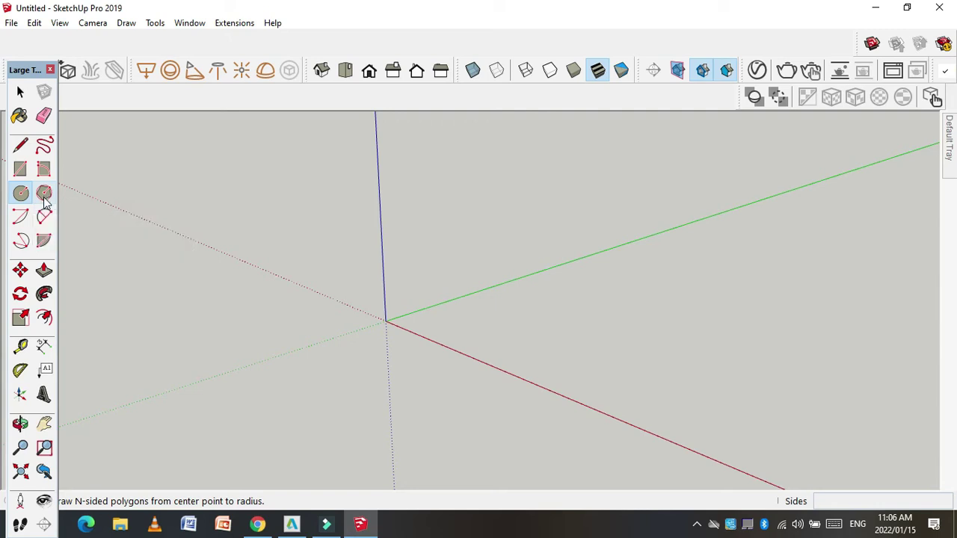
click(44, 196)
click(217, 285)
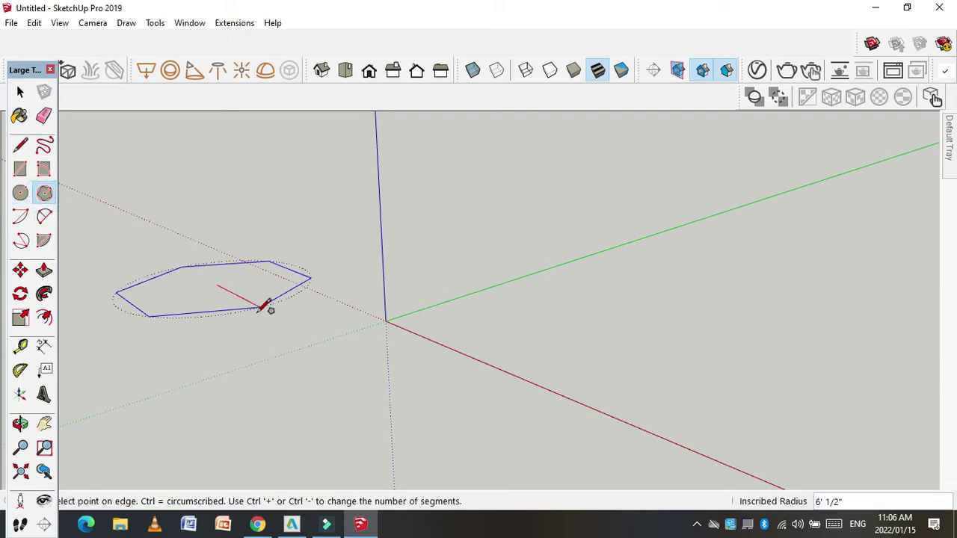
click(156, 316)
scroll(364, 303, down, 1)
scroll(188, 257, up, 1)
scroll(188, 261, up, 2)
scroll(188, 261, up, 1)
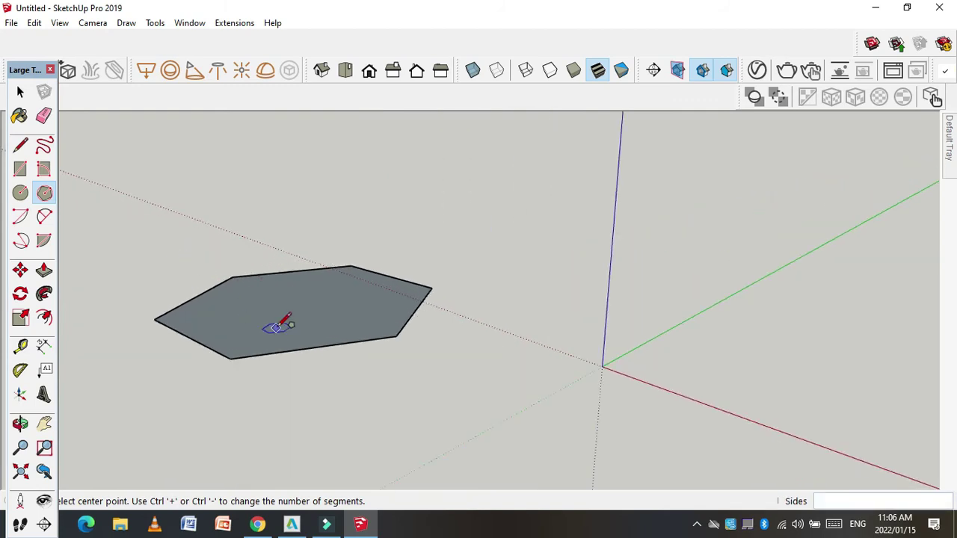
key(ctrl+z)
click(317, 305)
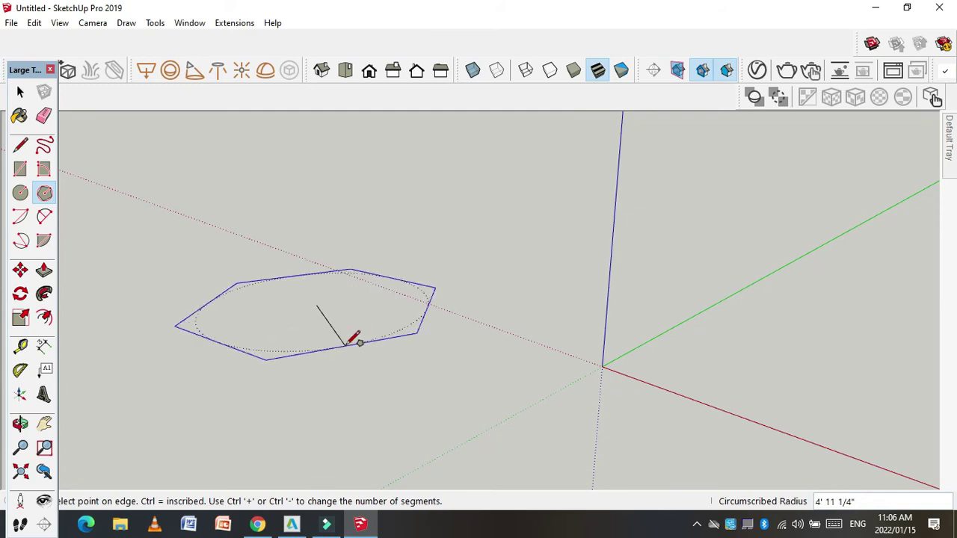
key(Escape)
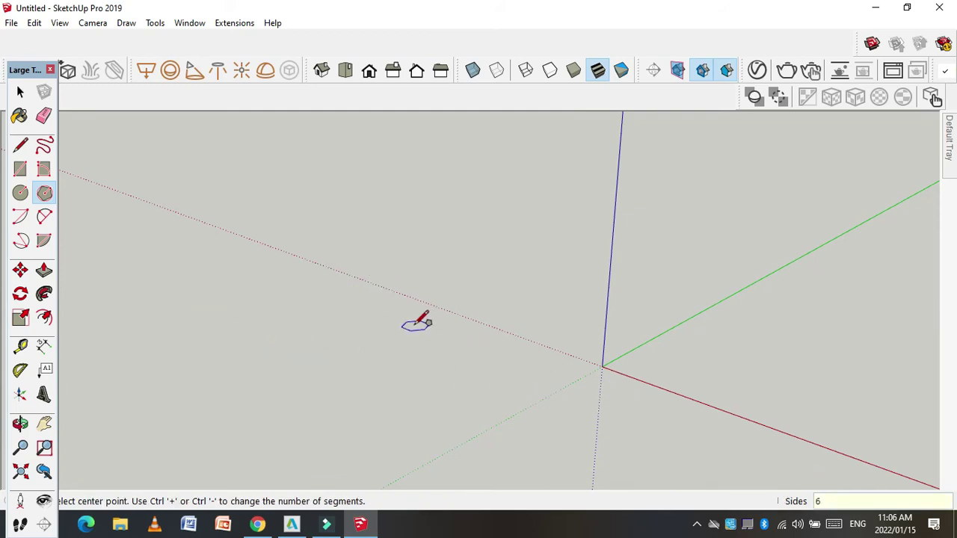
click(282, 299)
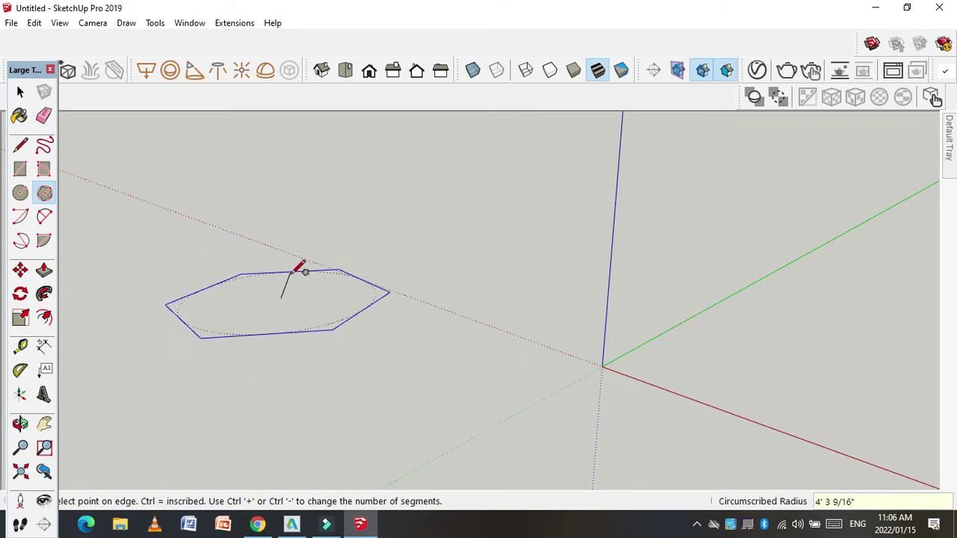
click(291, 276)
scroll(172, 291, up, 1)
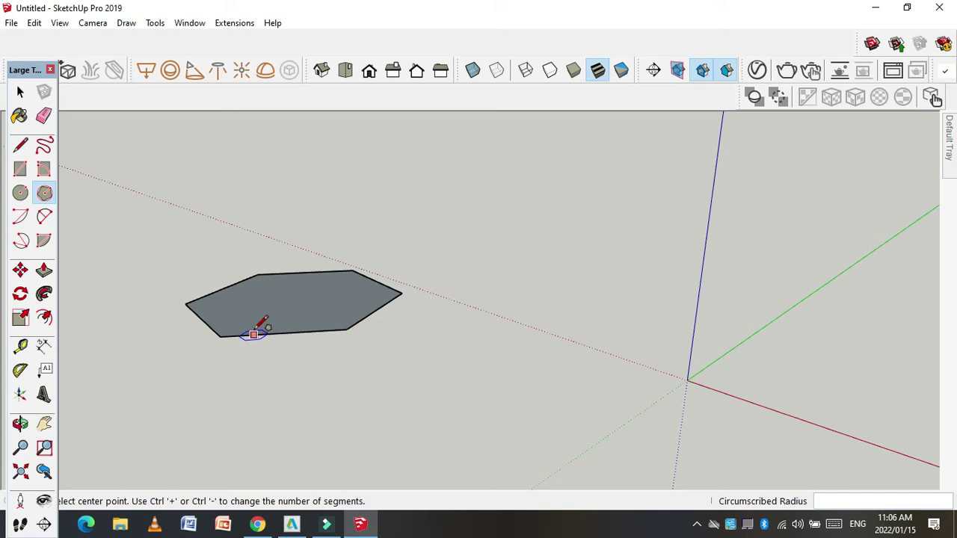
key(ctrl+z)
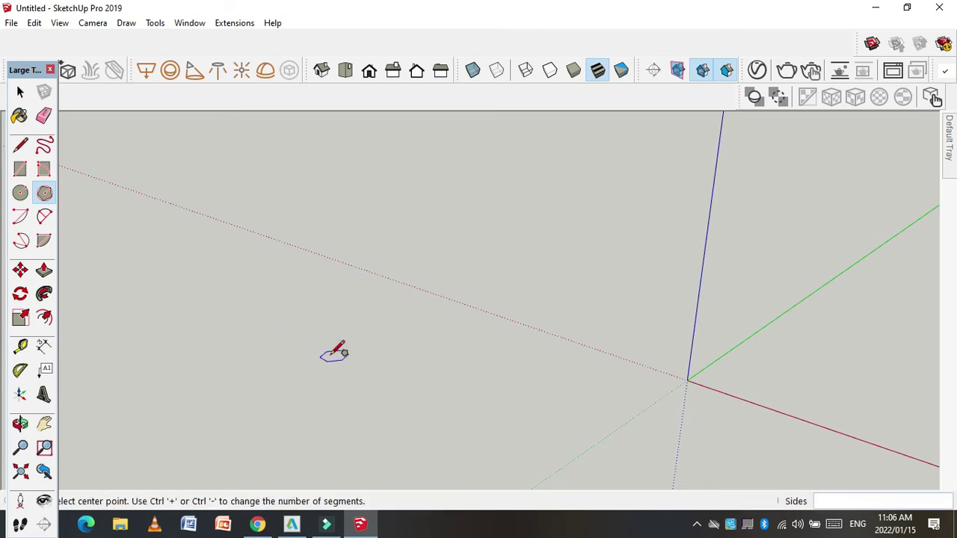
text(10)
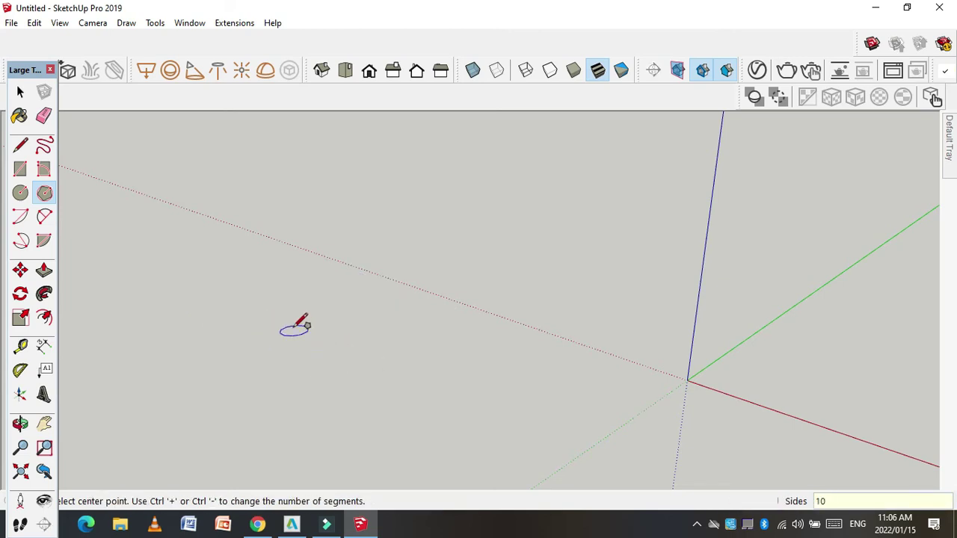
click(286, 327)
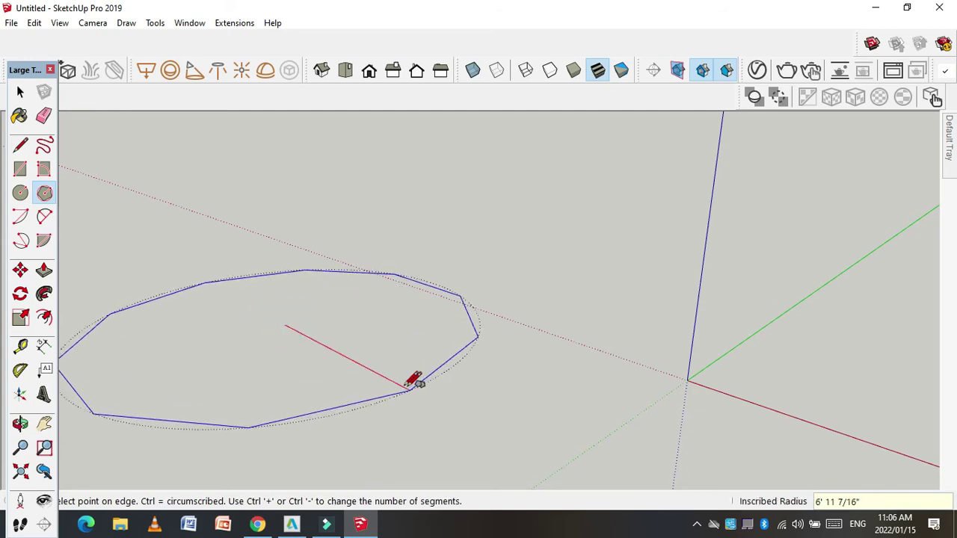
click(408, 382)
key(ctrl+z)
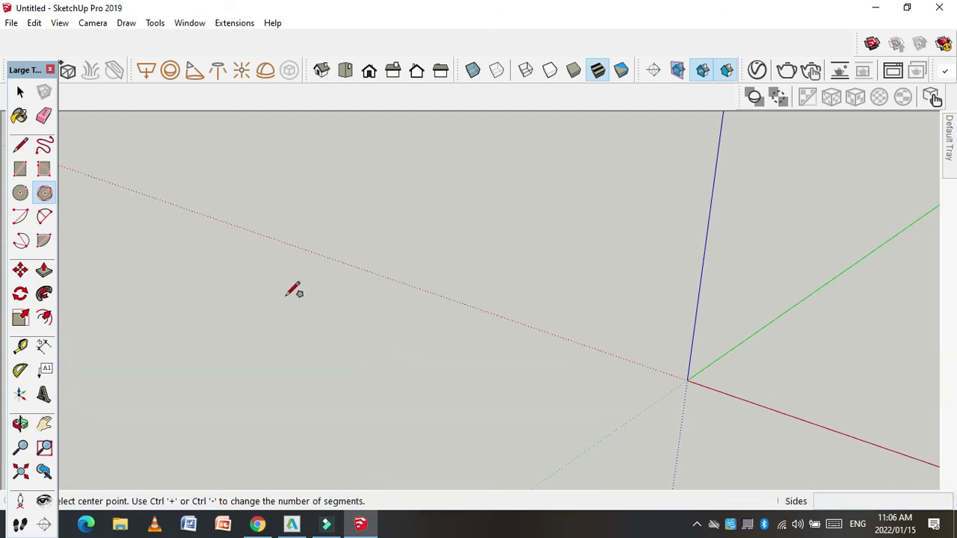
click(21, 216)
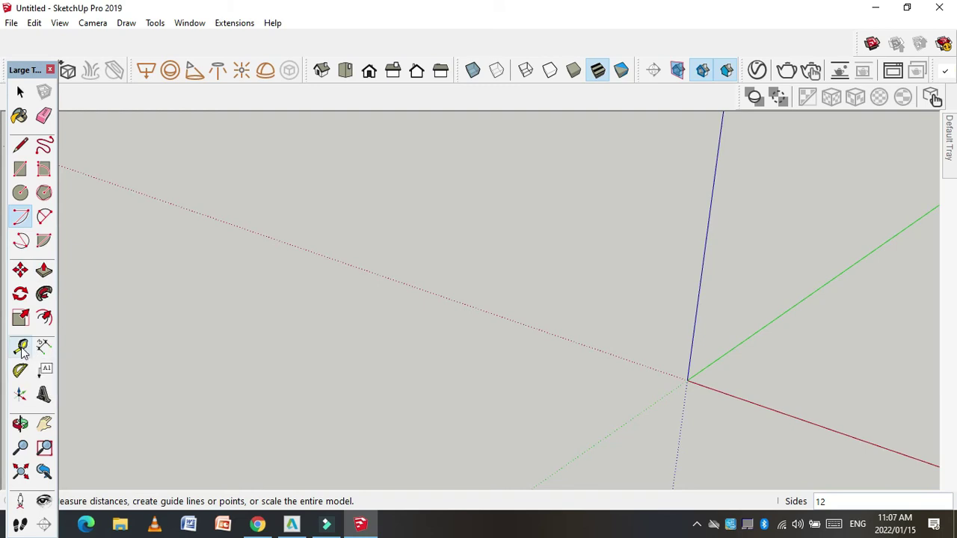
scroll(113, 277, down, 2)
scroll(113, 277, down, 2)
scroll(389, 269, down, 1)
click(21, 91)
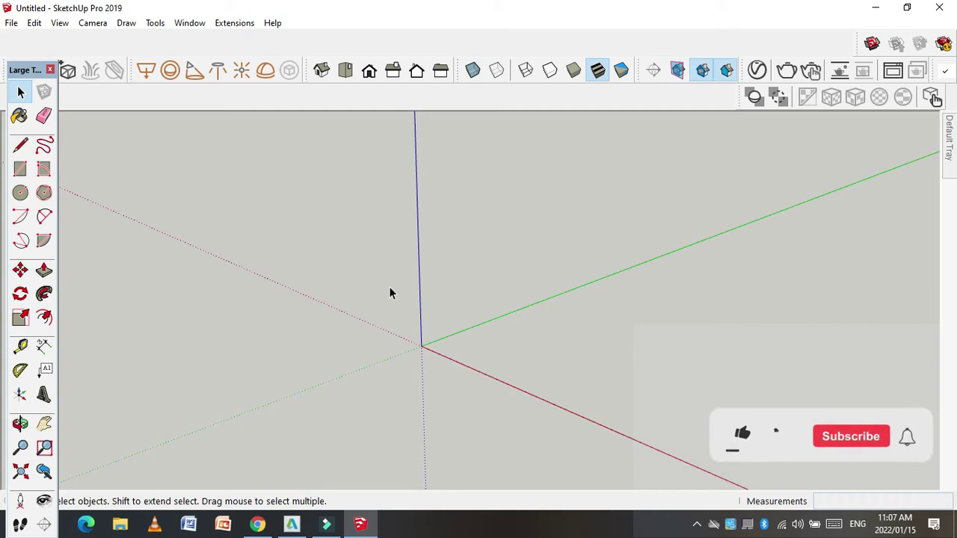
Start and cancel two rectangle attempts at the origin, then zoom and orbit the view
click(20, 169)
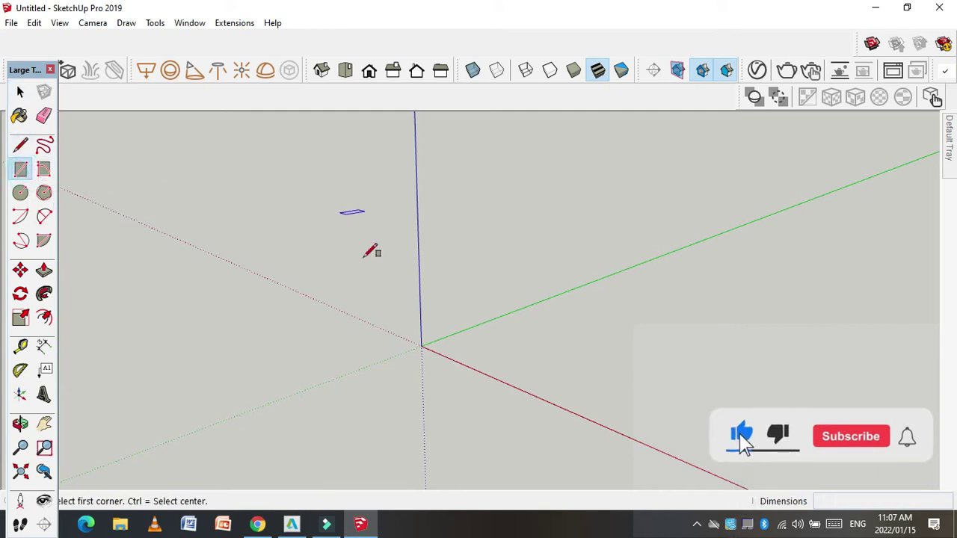
click(413, 335)
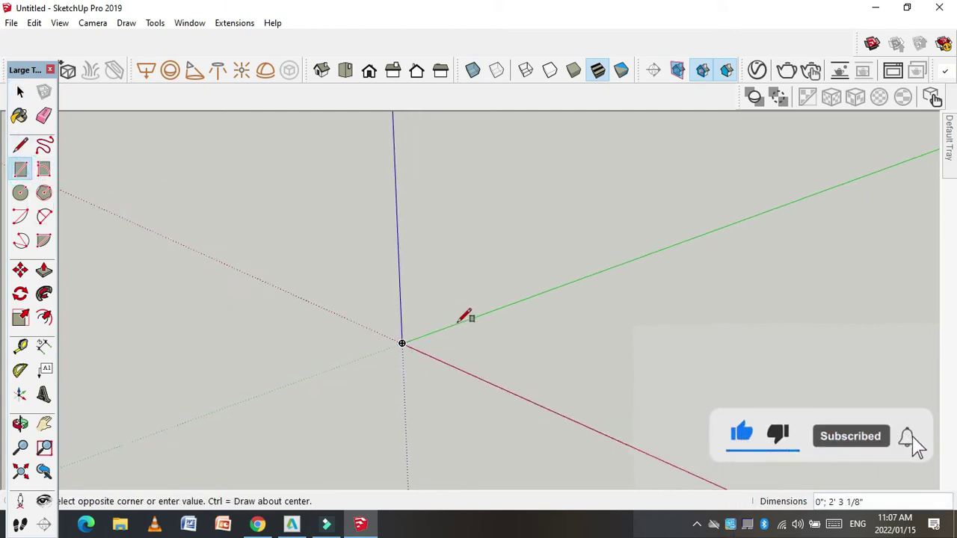
key(Escape)
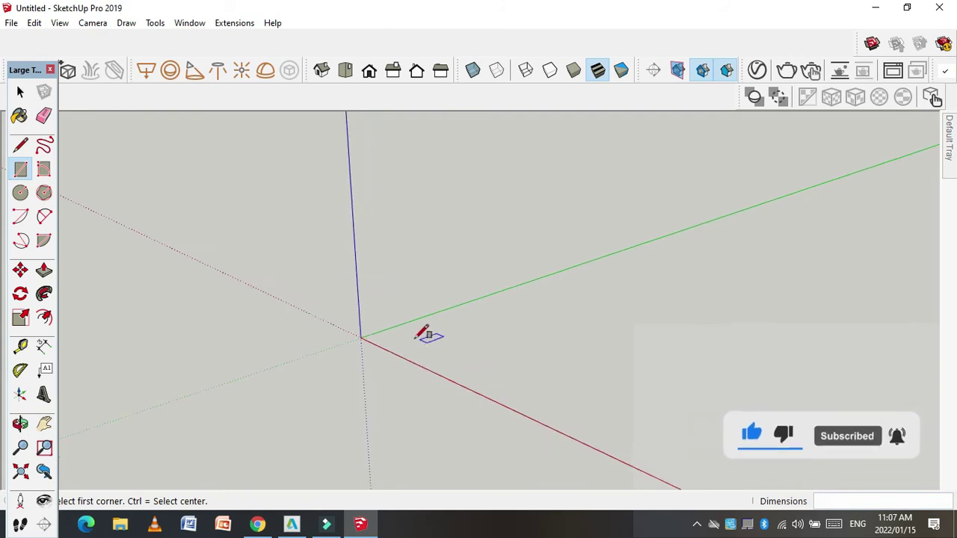
click(348, 341)
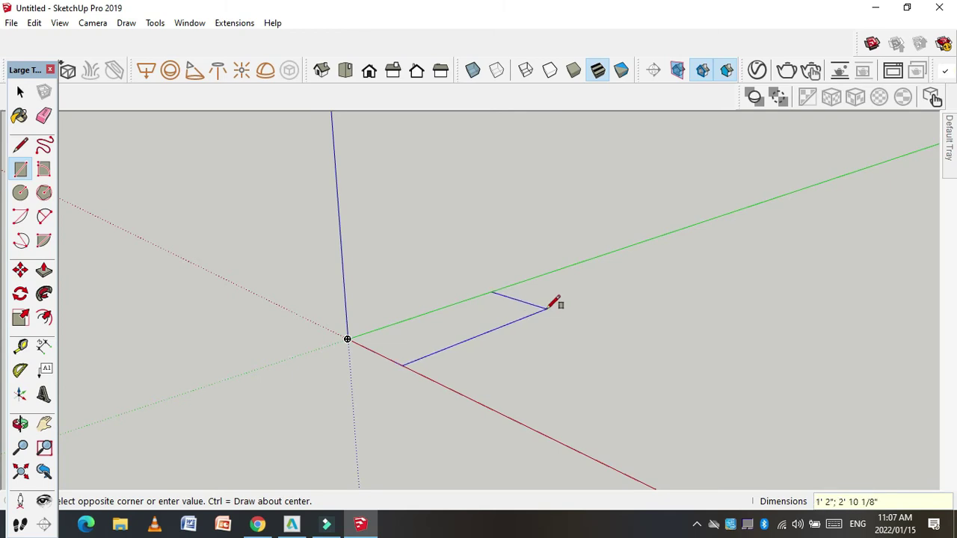
key(space)
scroll(345, 343, up, 1)
middle_drag(350, 336, 382, 346)
Draw a 2 1/2" by 1 1/4" rectangle beside the origin and select its face
key(r)
click(369, 320)
click(401, 382)
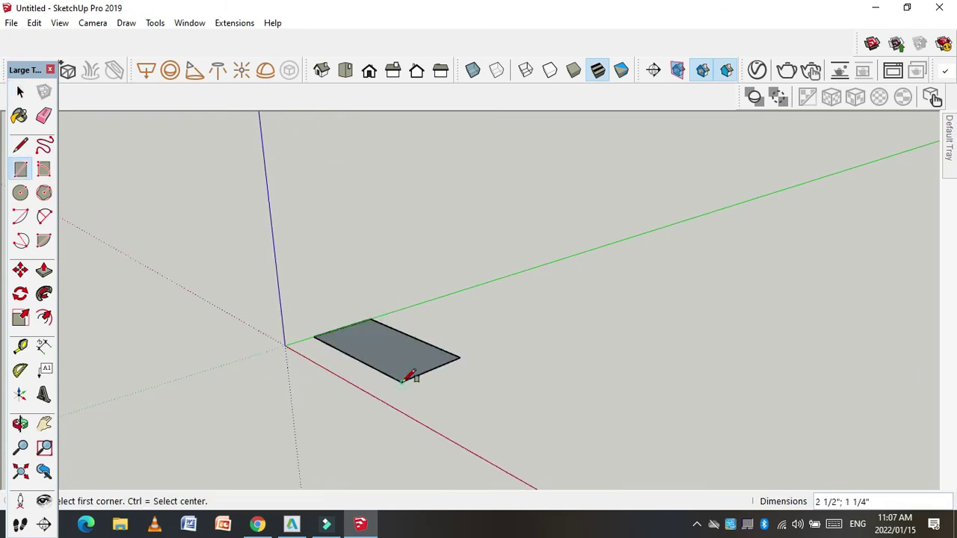
click(21, 91)
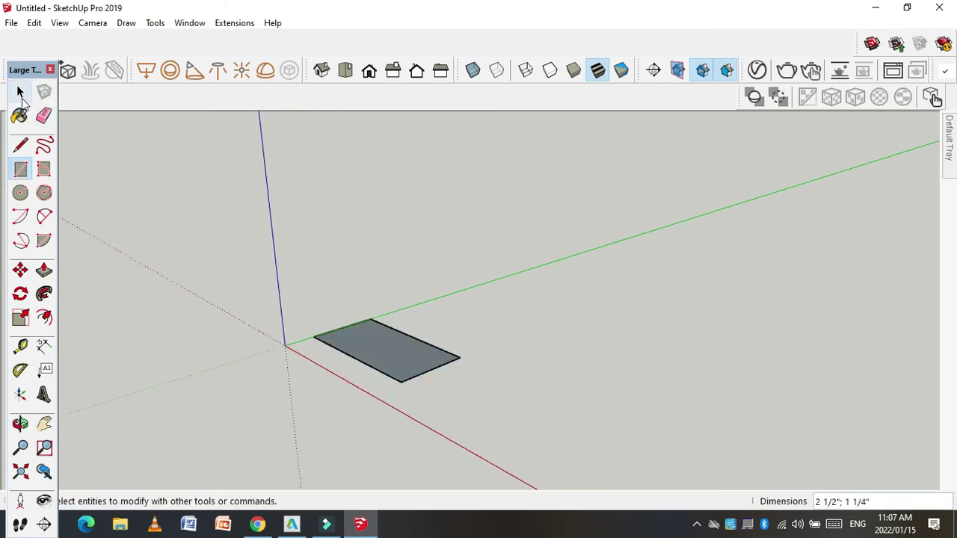
mouse_move(368, 348)
middle_down()
mouse_move(433, 357)
mouse_move(379, 351)
middle_up()
click(407, 353)
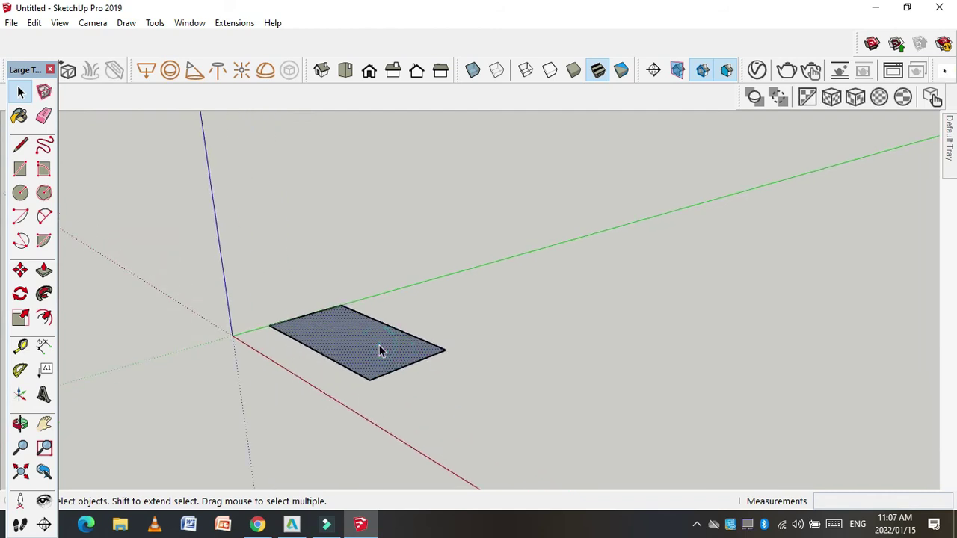
Extrude the rectangle into a box with Push/Pull, then undo back to the flat face
scroll(248, 391, down, 2)
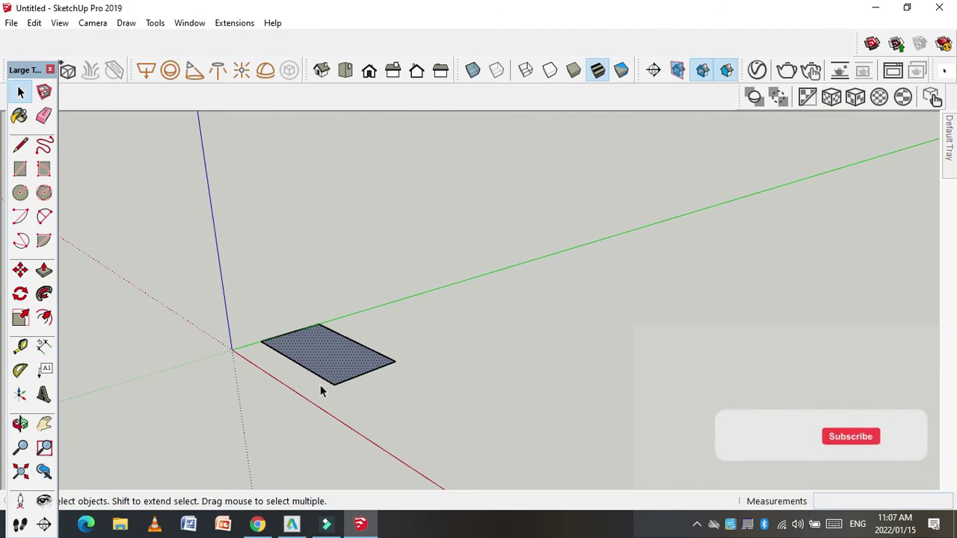
key(p)
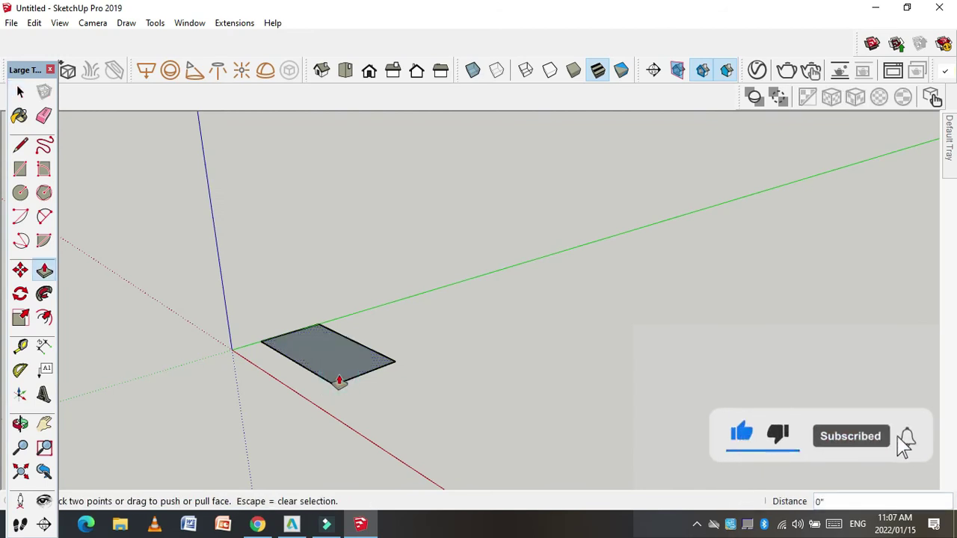
key(Escape)
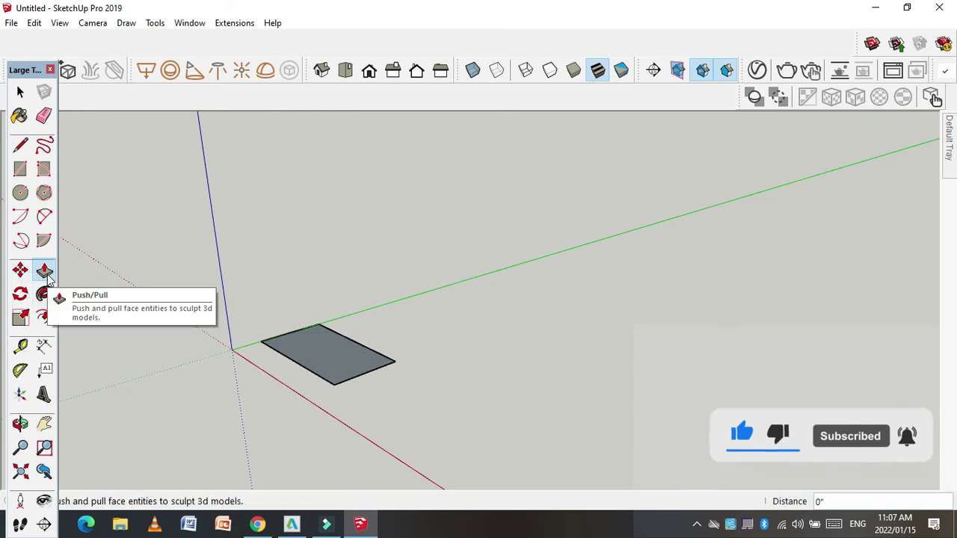
click(45, 273)
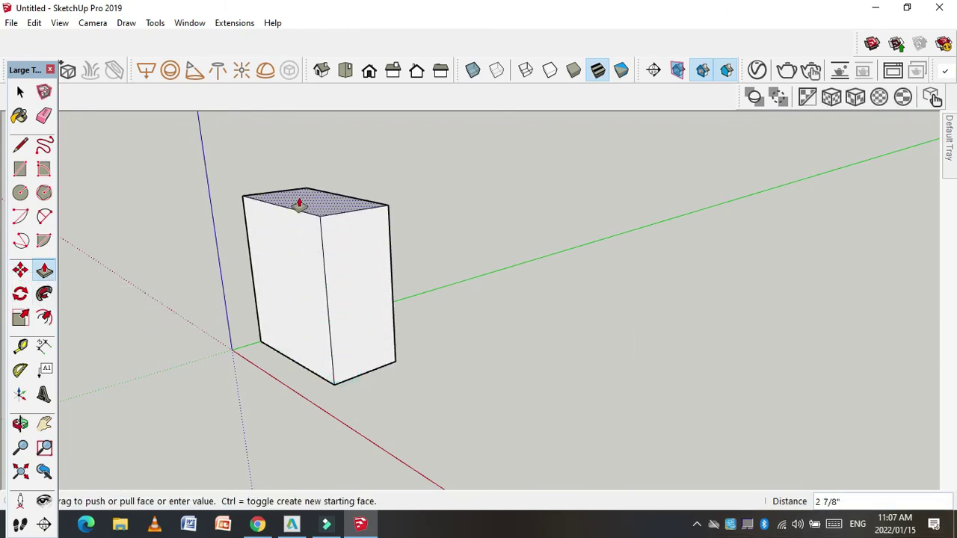
click(287, 182)
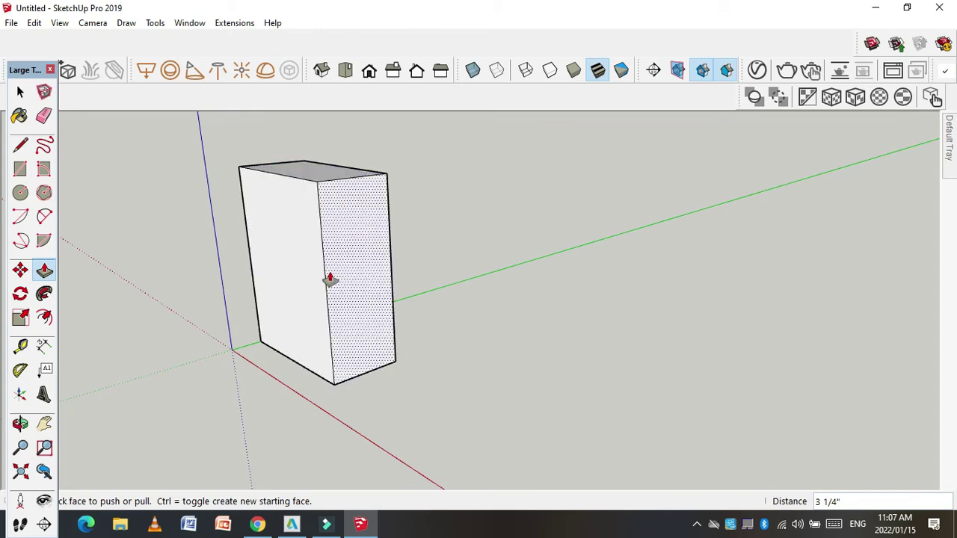
key(ctrl+z)
Push/pull the rectangle up into a 10' tall box
scroll(381, 370, up, 1)
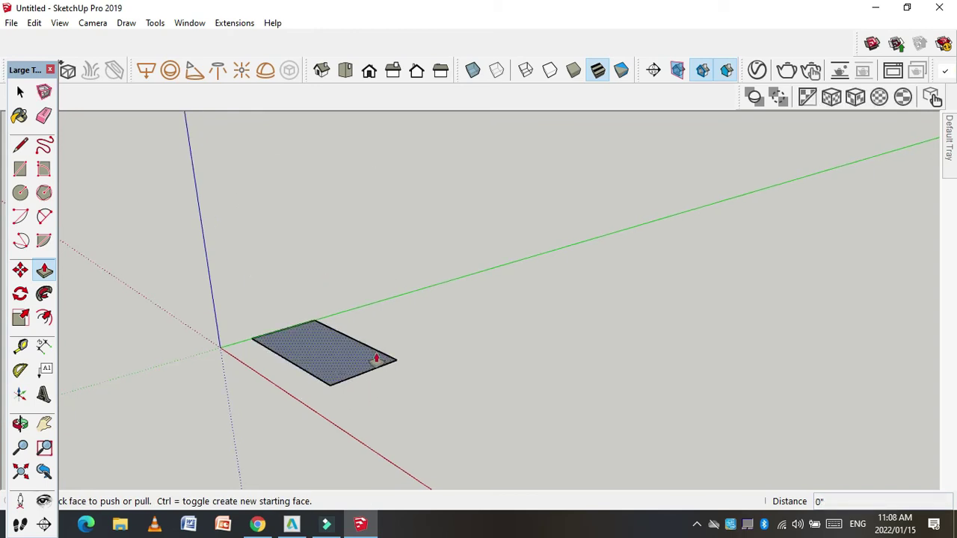
scroll(350, 380, up, 2)
click(347, 381)
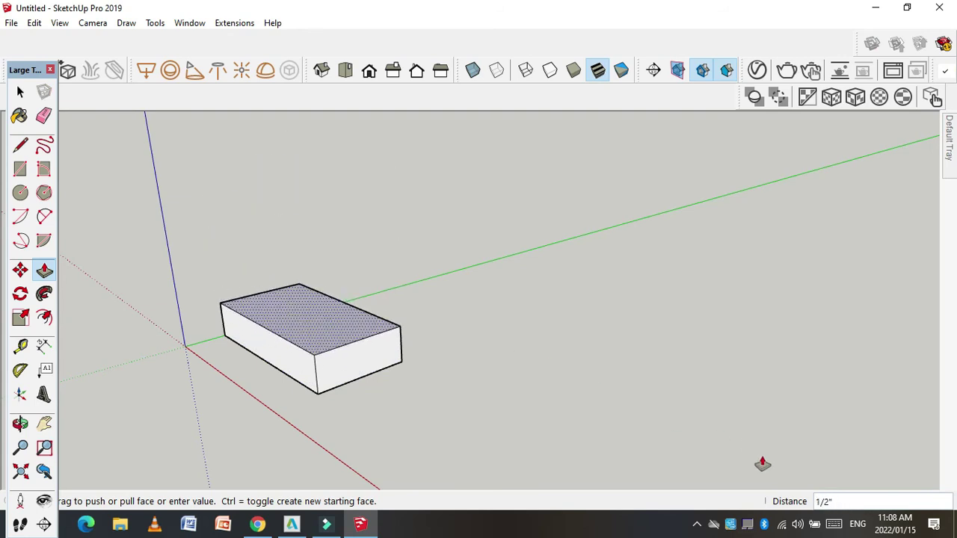
click(838, 480)
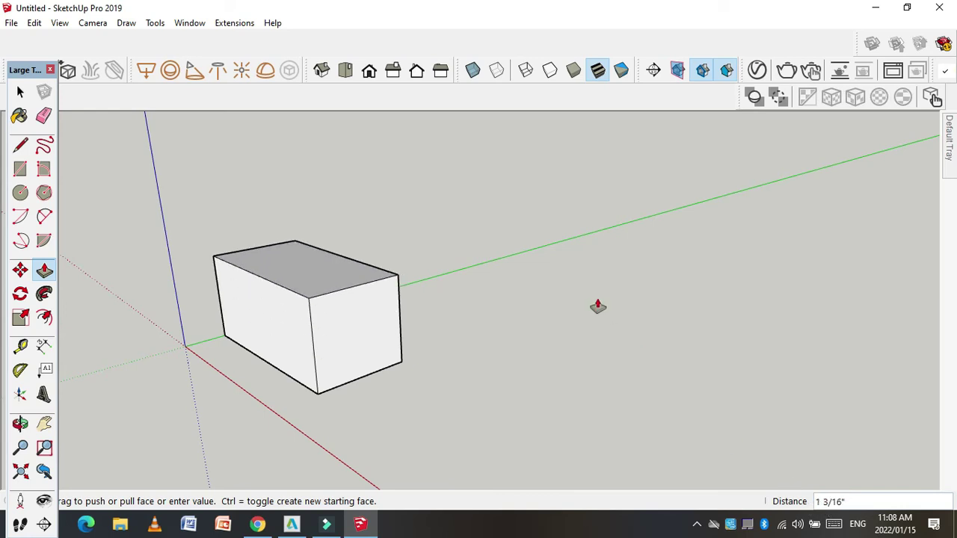
click(337, 295)
text(2)
key(Return)
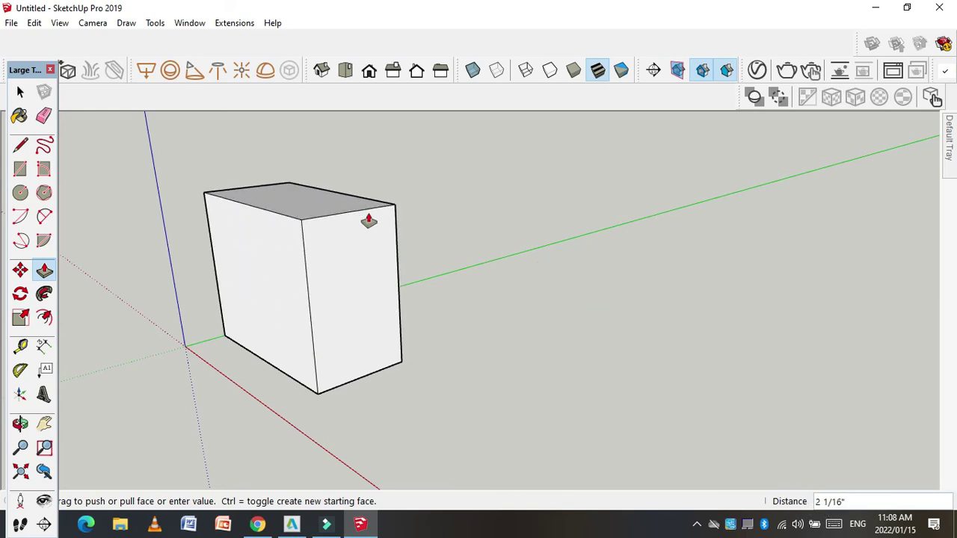
key(Return)
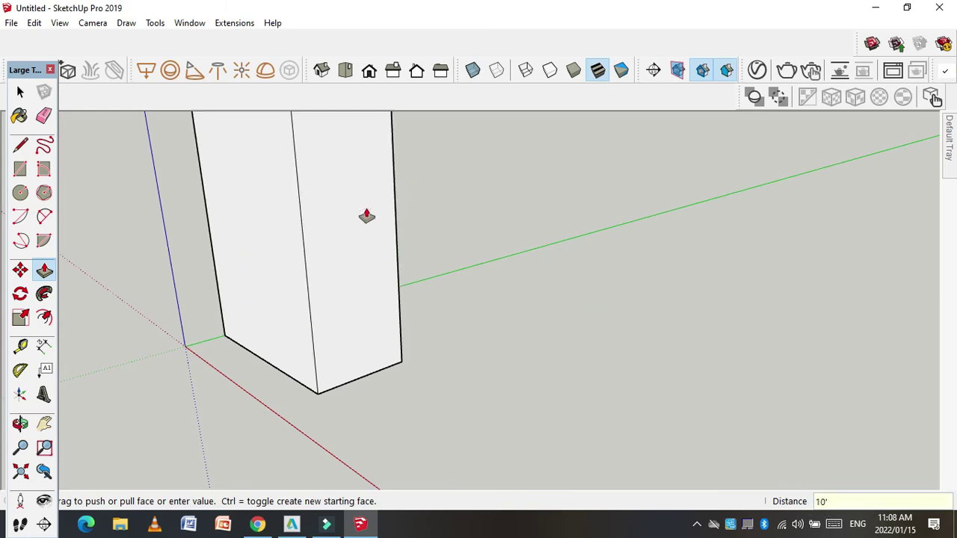
scroll(536, 416, down, 2)
scroll(451, 391, down, 2)
scroll(355, 380, down, 2)
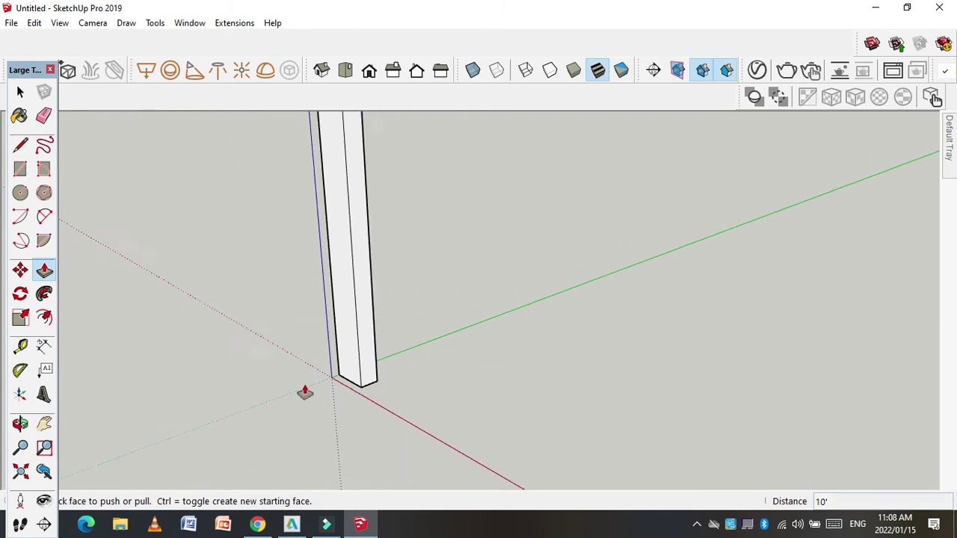
scroll(374, 367, down, 1)
scroll(375, 374, down, 1)
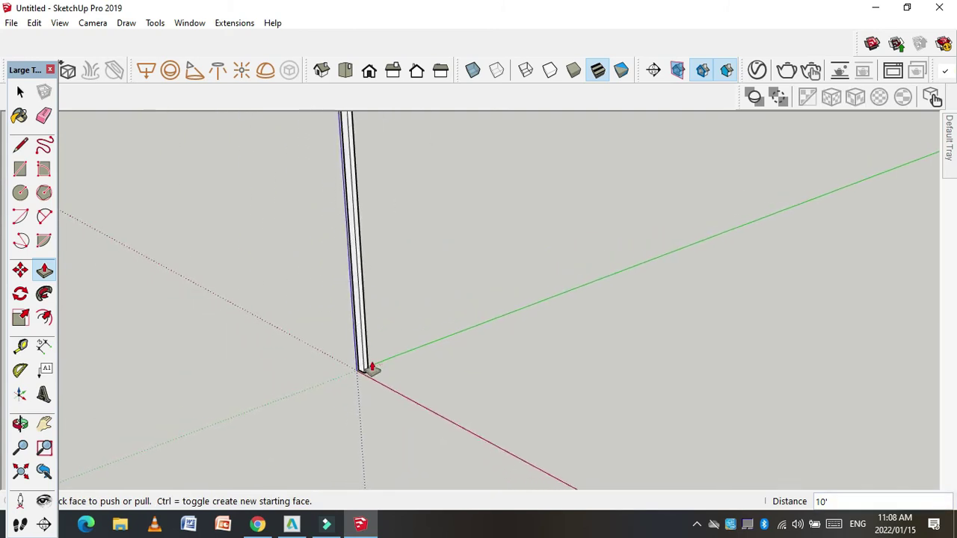
scroll(368, 142, up, 2)
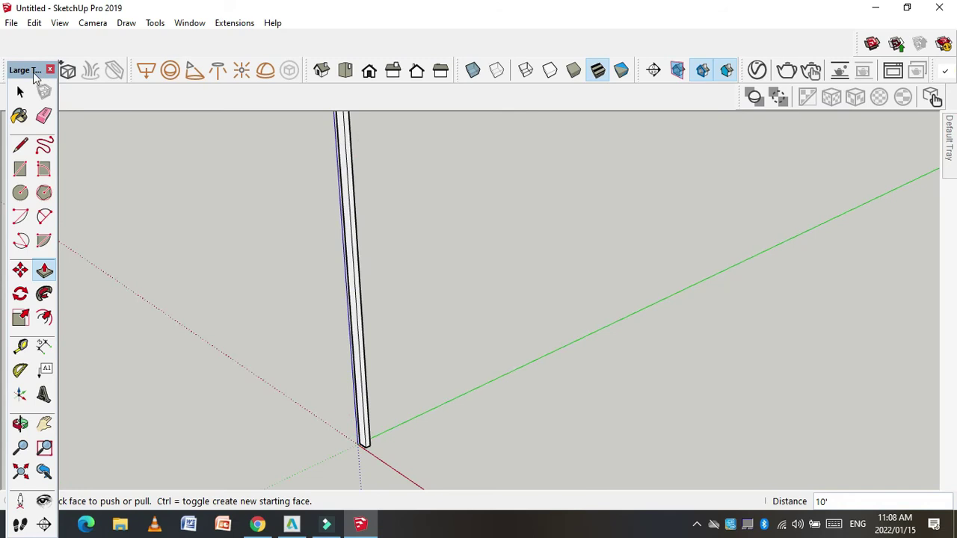
Window-select the tall box and delete it, leaving only the axes
click(20, 92)
scroll(291, 395, down, 1)
scroll(336, 377, down, 1)
drag(237, 212, 441, 441)
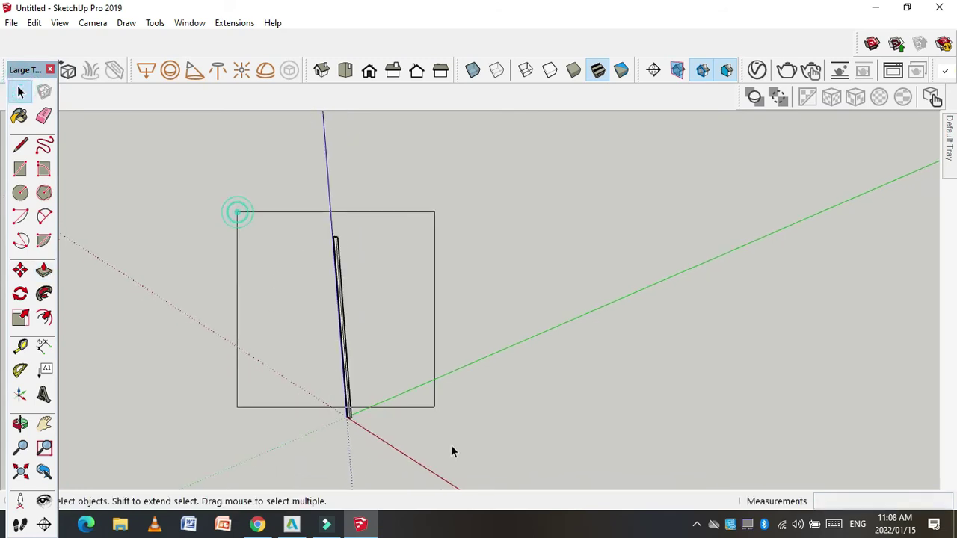
key(Delete)
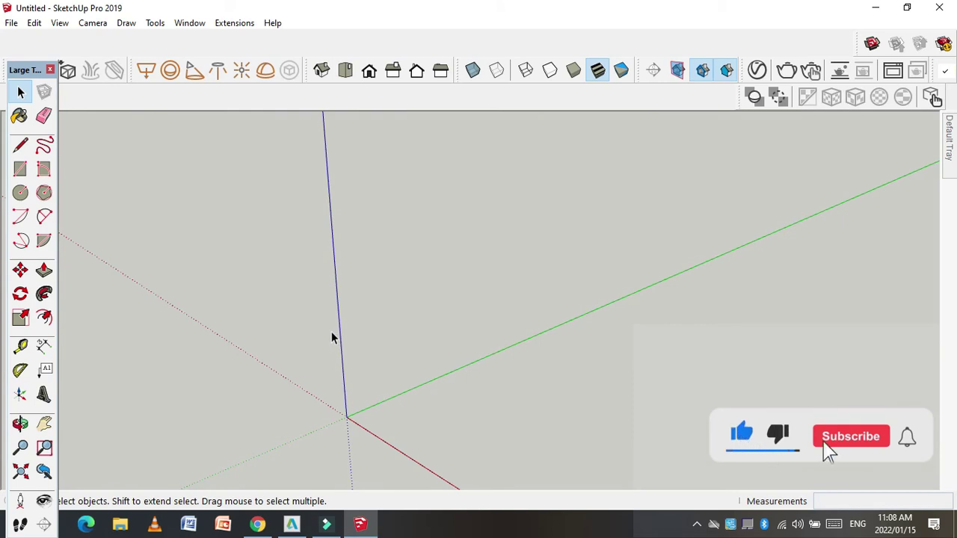
scroll(348, 423, up, 1)
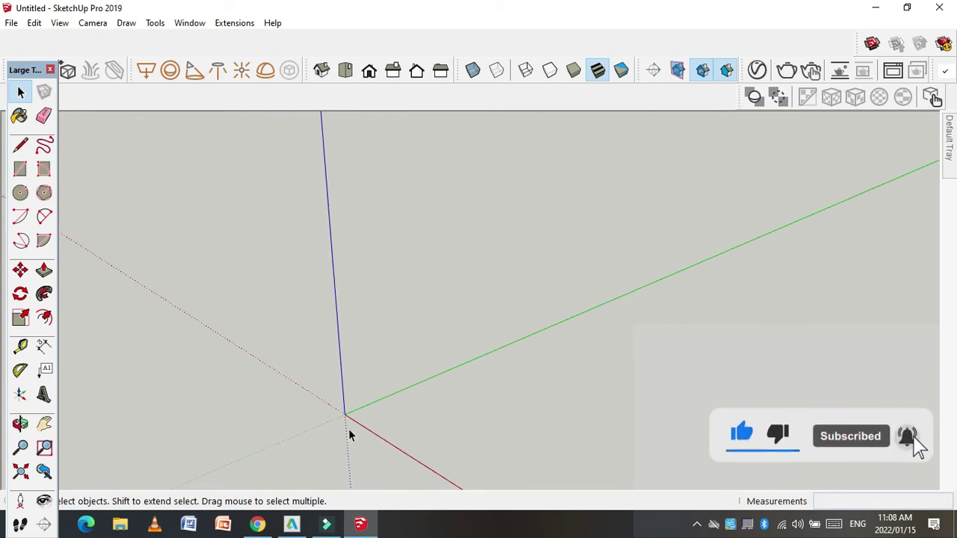
shift+middle_drag(347, 411, 341, 406)
In Model Info Units, disable angle snapping and set Architectural length precision to 0"
click(198, 27)
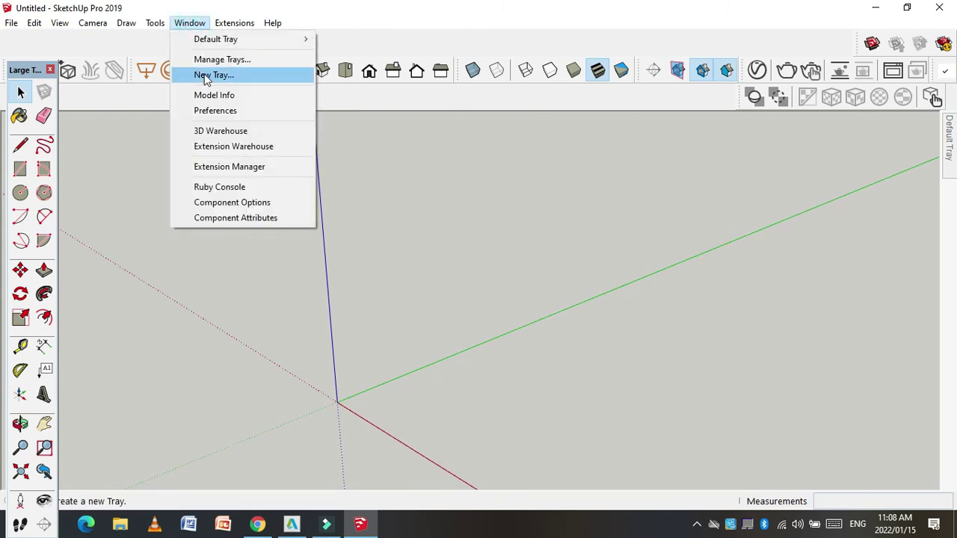
click(216, 94)
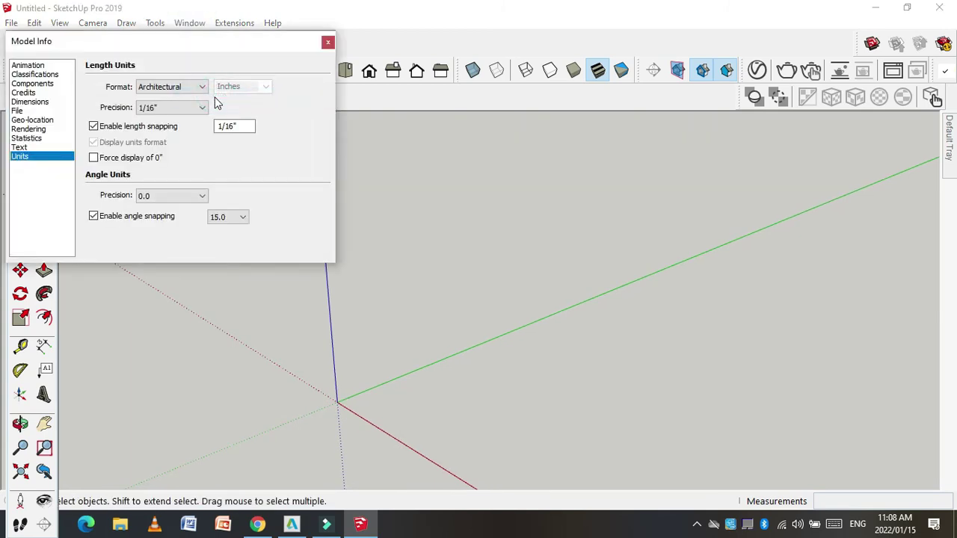
click(137, 227)
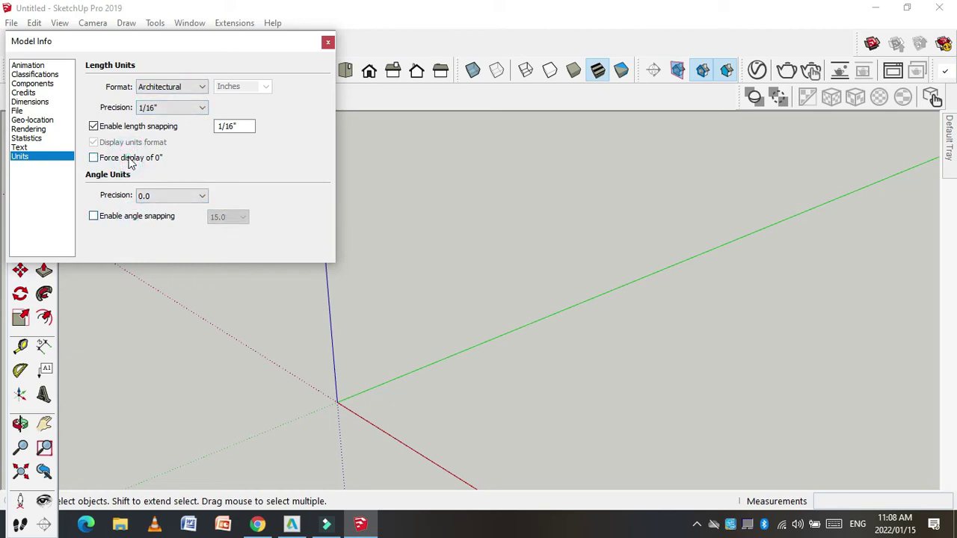
click(168, 88)
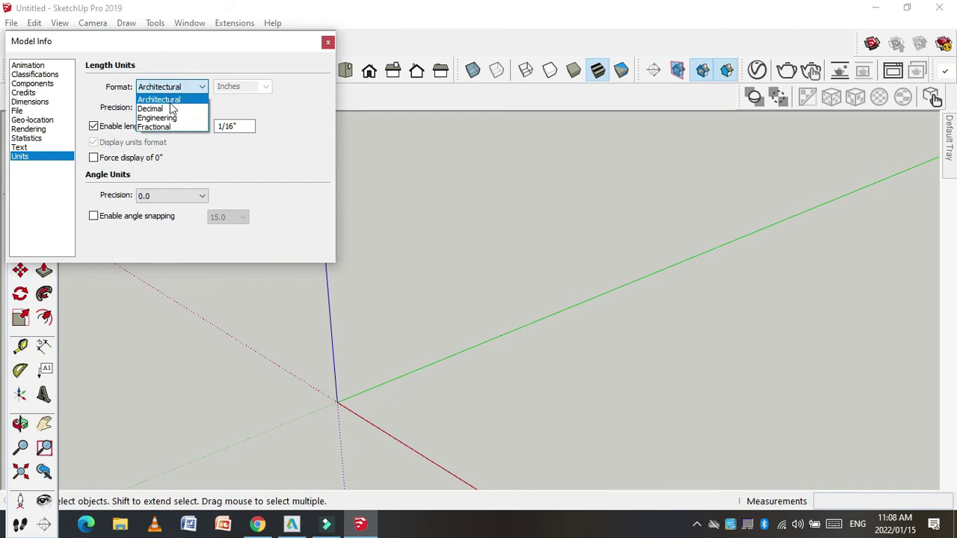
click(166, 99)
click(168, 109)
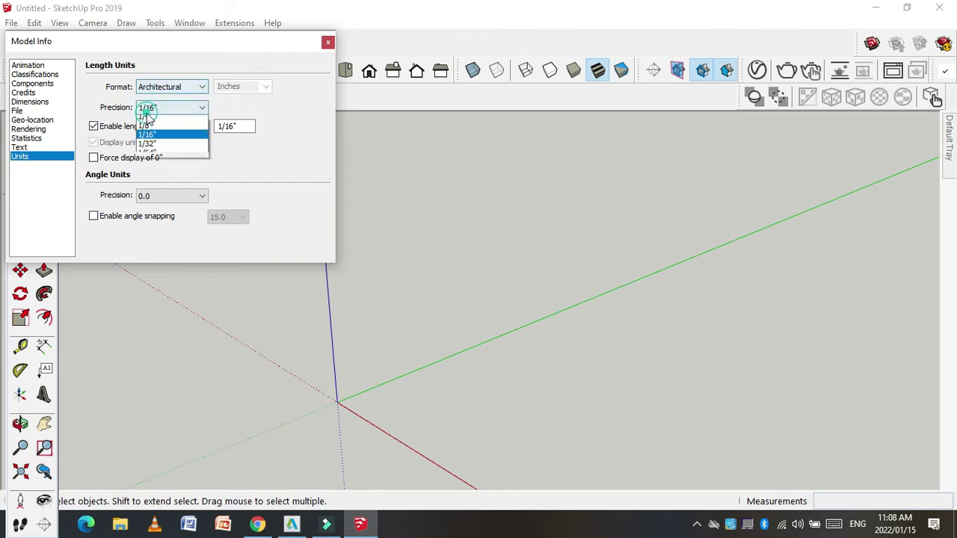
click(171, 120)
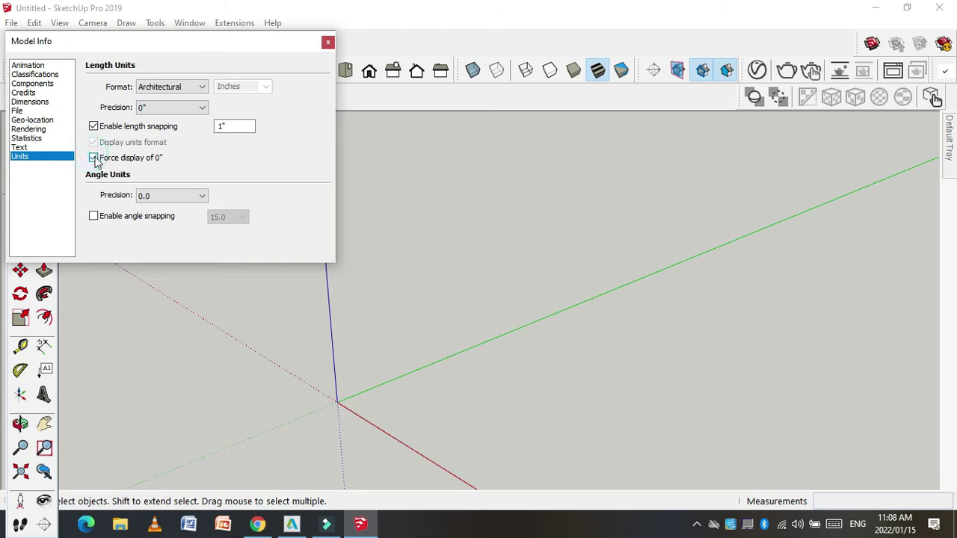
click(168, 89)
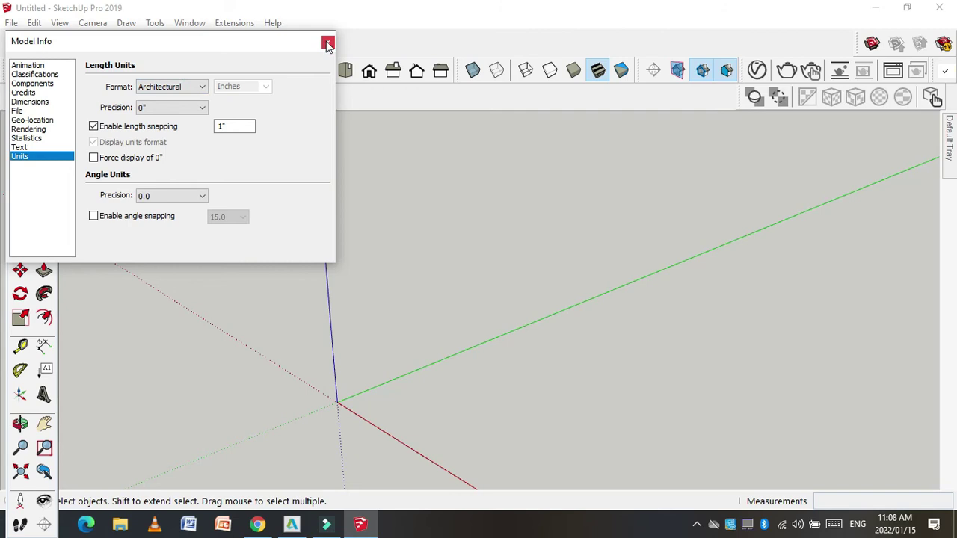
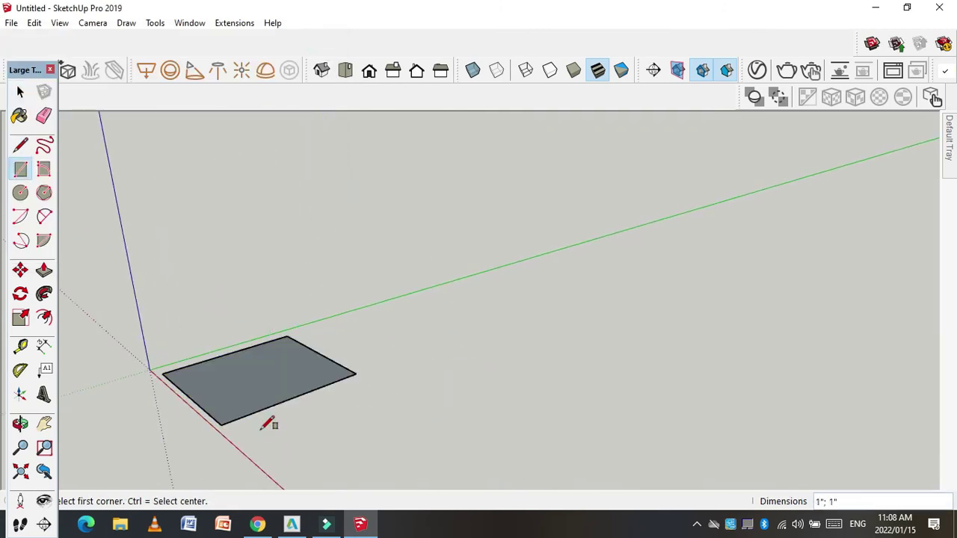
Push/pull the ground rectangle upward and adjust its top face to a cube-like height
key(p)
click(242, 379)
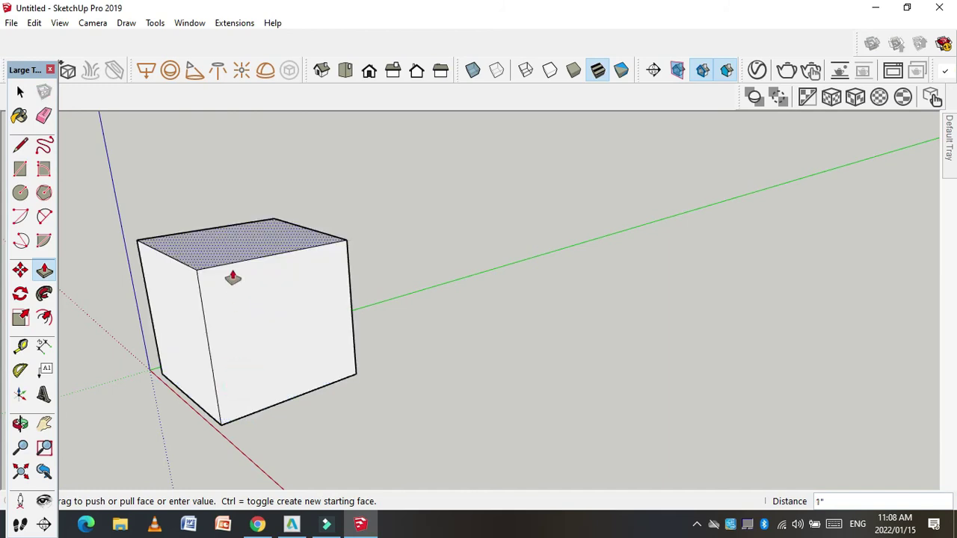
click(233, 276)
scroll(370, 274, down, 1)
scroll(284, 352, up, 1)
click(288, 349)
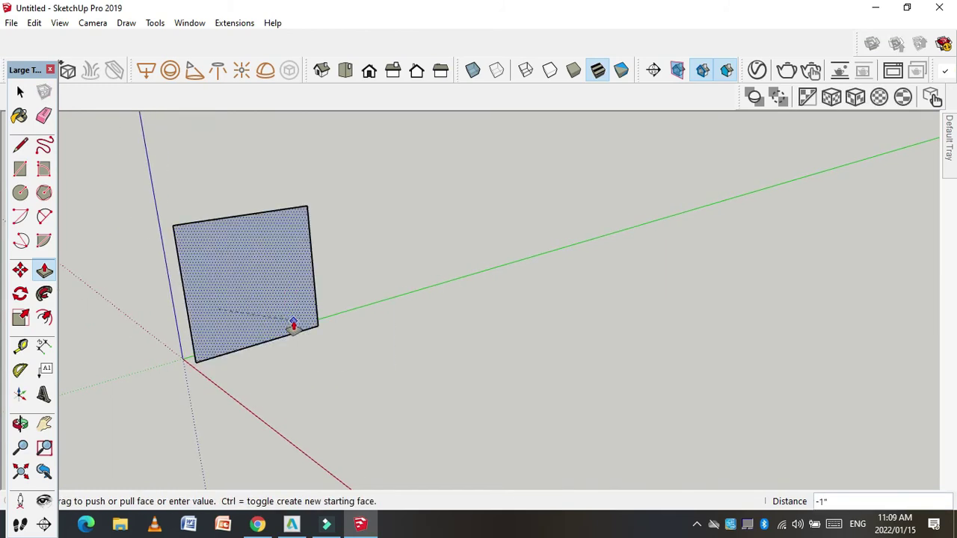
scroll(293, 325, down, 1)
click(320, 329)
mouse_move(285, 271)
mouse_down()
mouse_move(287, 332)
mouse_move(289, 295)
mouse_up()
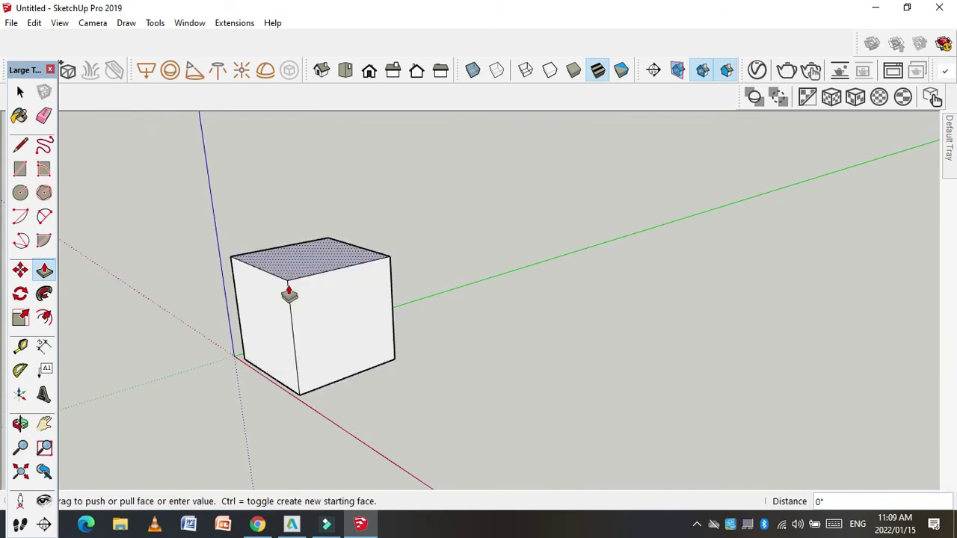
scroll(426, 327, down, 1)
scroll(344, 321, up, 2)
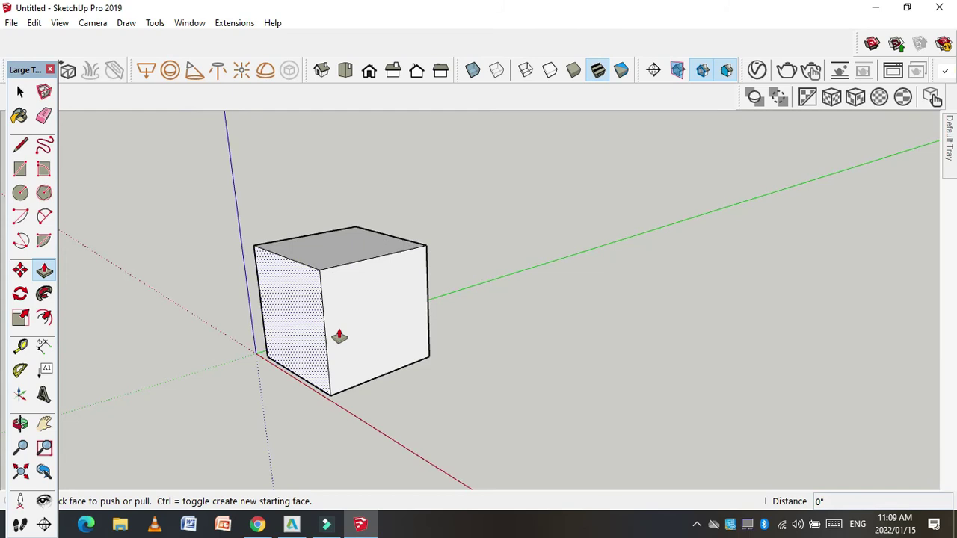
scroll(341, 337, up, 2)
click(191, 23)
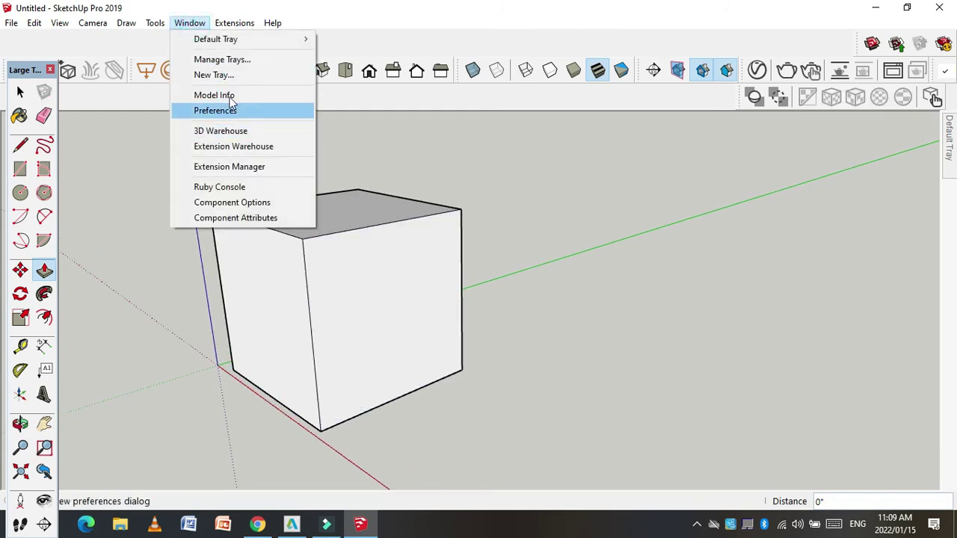
Set the model's length precision to 1/16" in Model Info Units and close the window
click(231, 96)
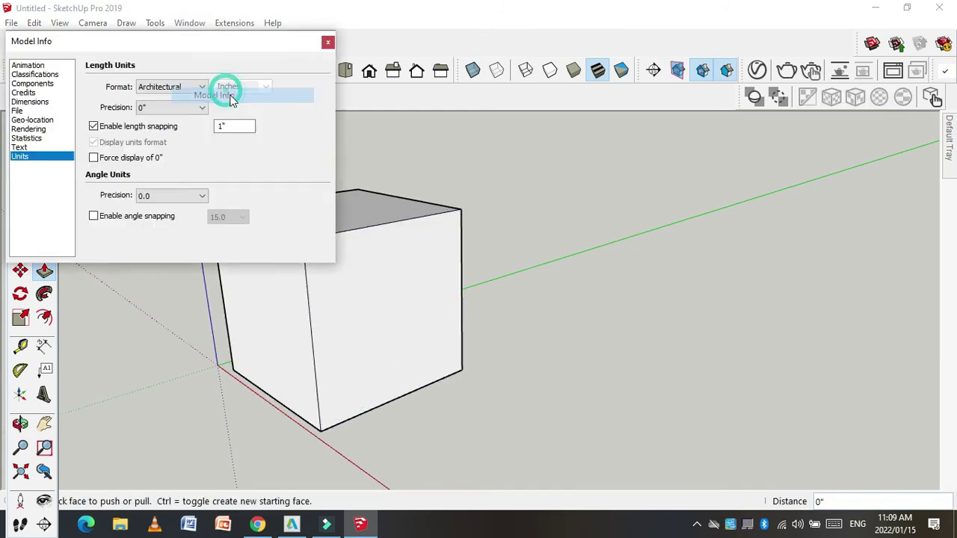
click(162, 108)
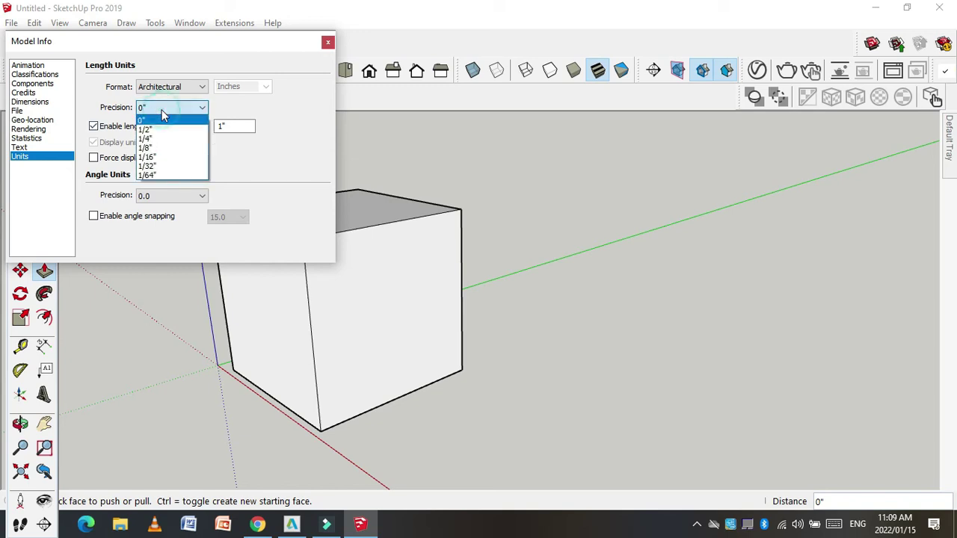
click(158, 127)
click(166, 108)
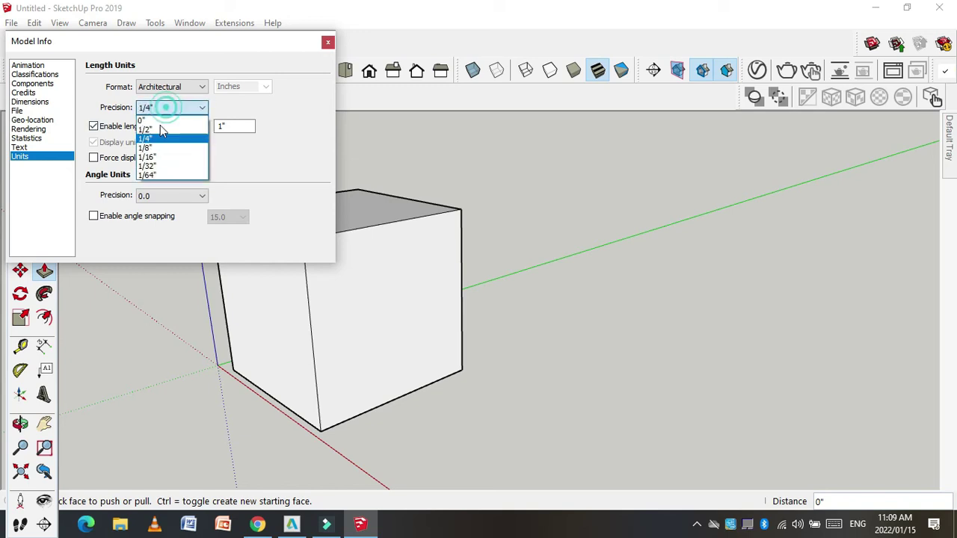
click(159, 161)
click(328, 42)
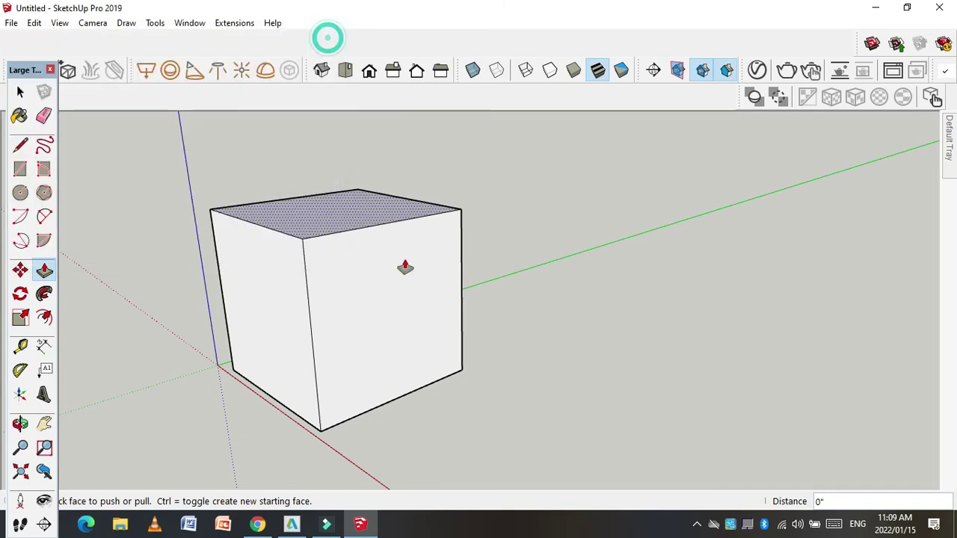
Grab the cube's front face with Push/Pull, release it unchanged, and re-frame the view
click(364, 309)
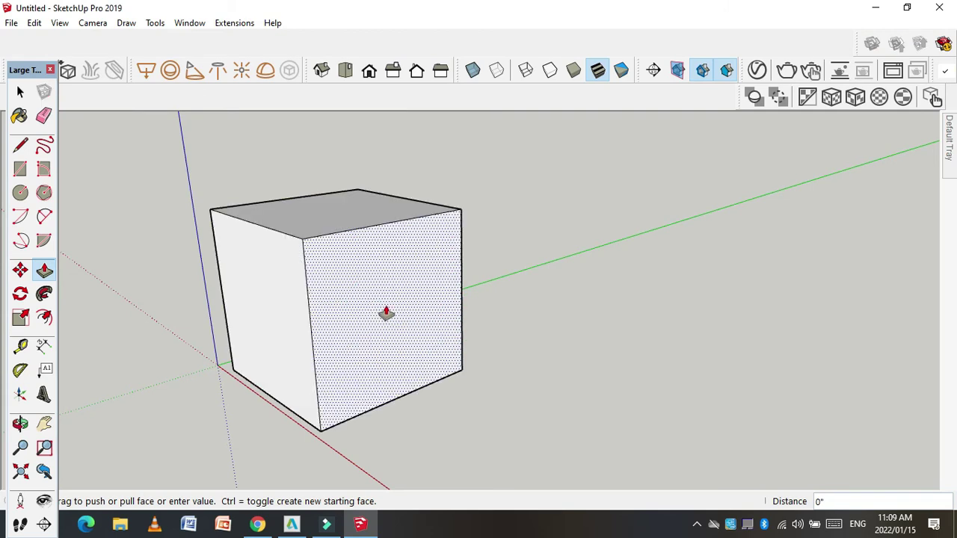
click(386, 317)
scroll(321, 348, down, 1)
scroll(207, 338, down, 3)
scroll(359, 357, down, 1)
scroll(290, 351, up, 1)
scroll(314, 381, up, 2)
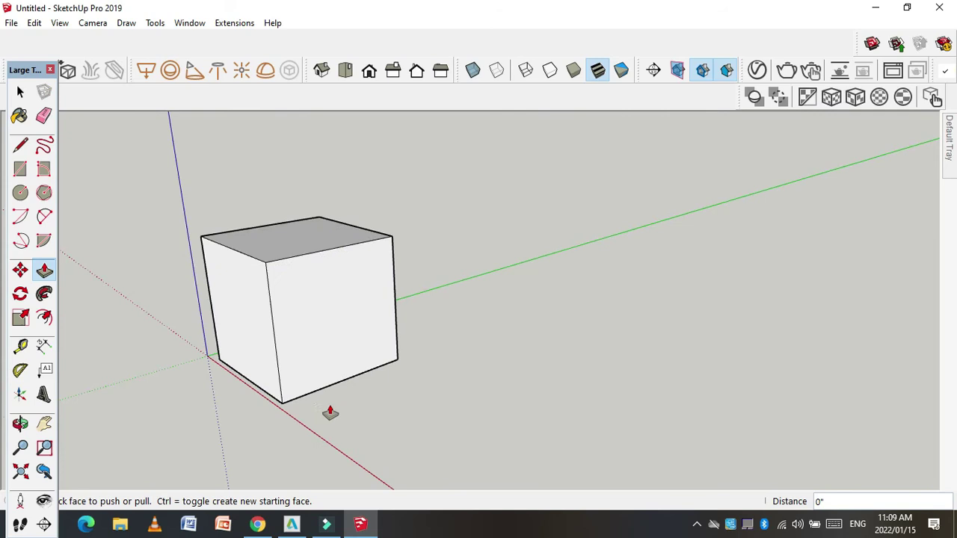
scroll(337, 397, up, 1)
scroll(231, 334, up, 1)
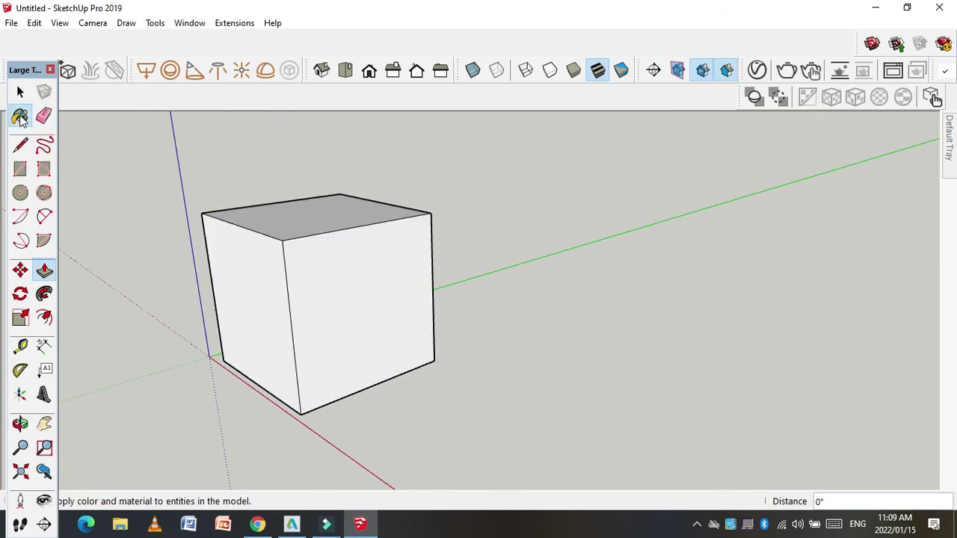
Paint the cube's right and left faces with Brick Rough Tan from Brick, Cladding and Siding
click(19, 118)
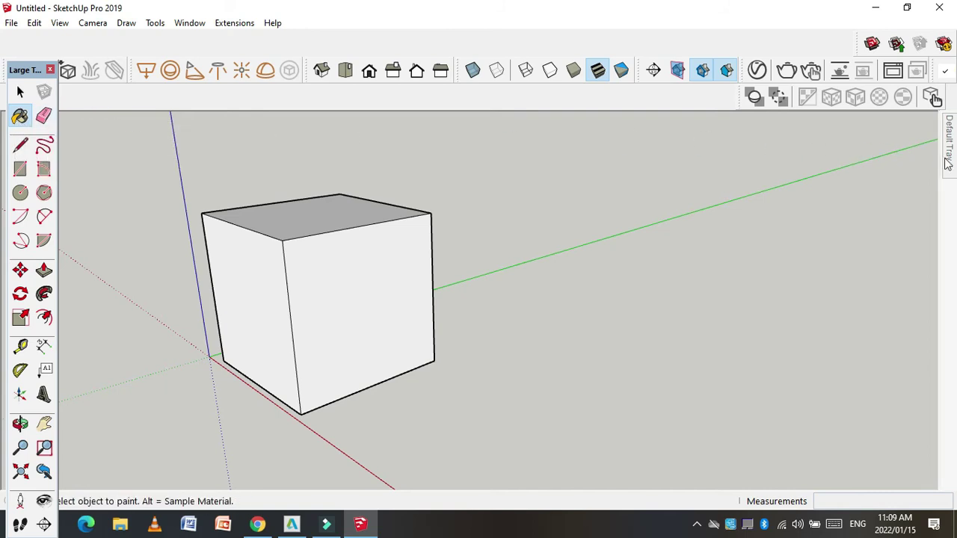
click(854, 237)
click(853, 238)
click(835, 235)
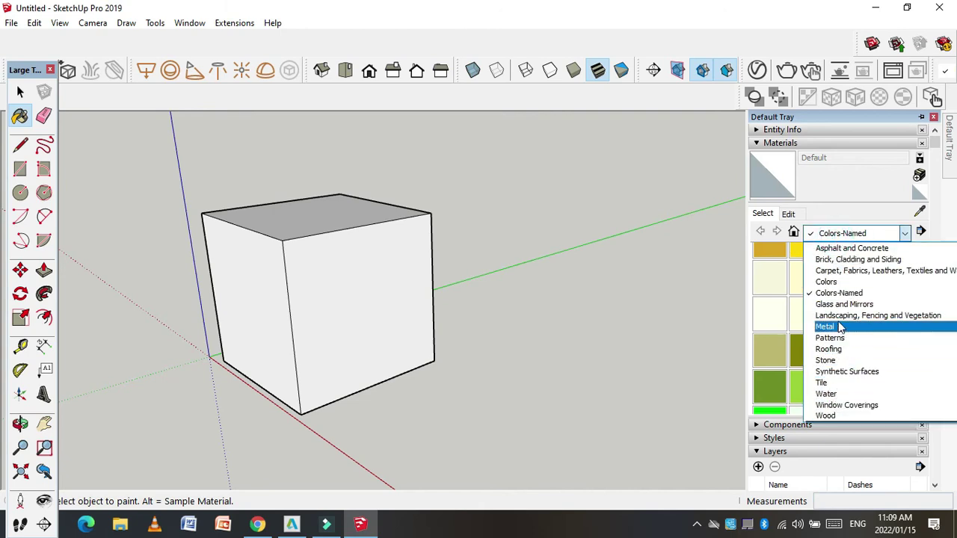
click(838, 260)
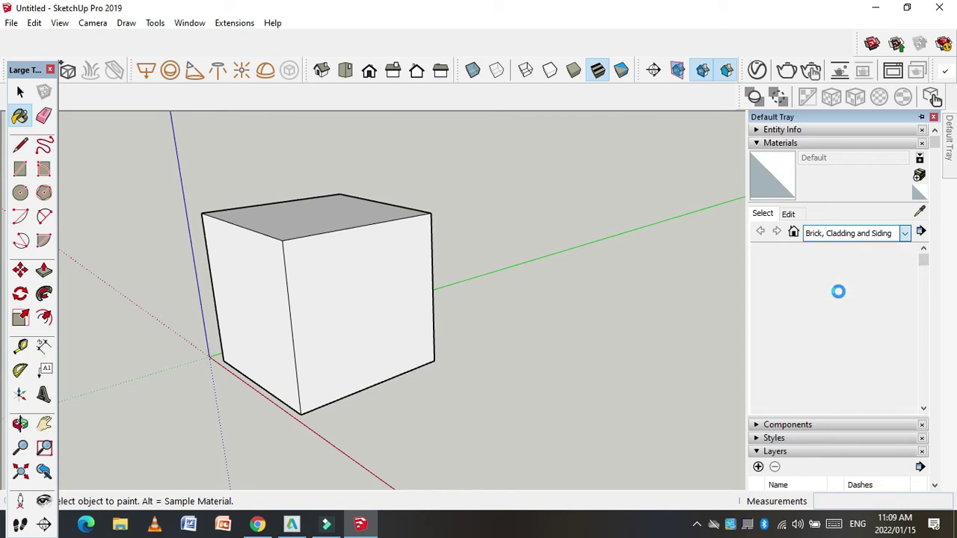
click(838, 301)
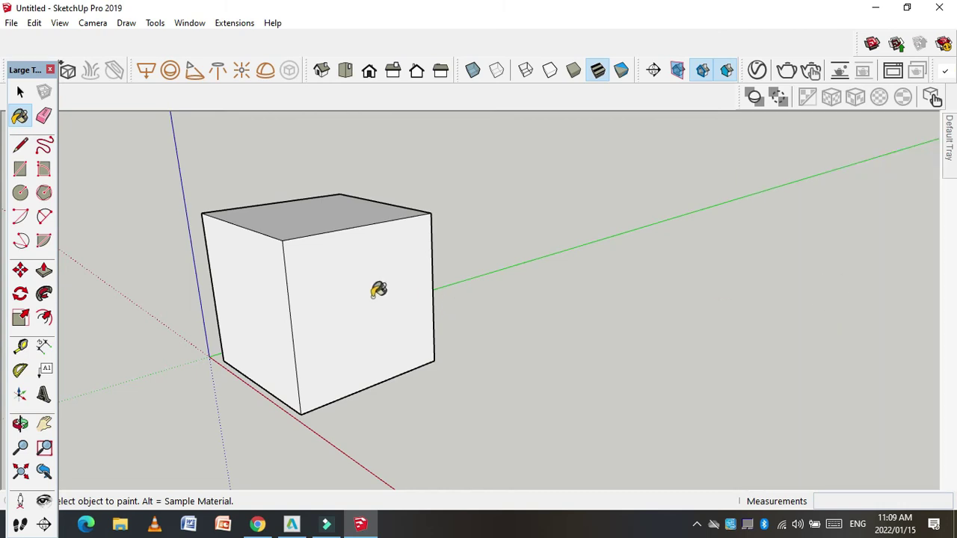
click(373, 293)
click(257, 305)
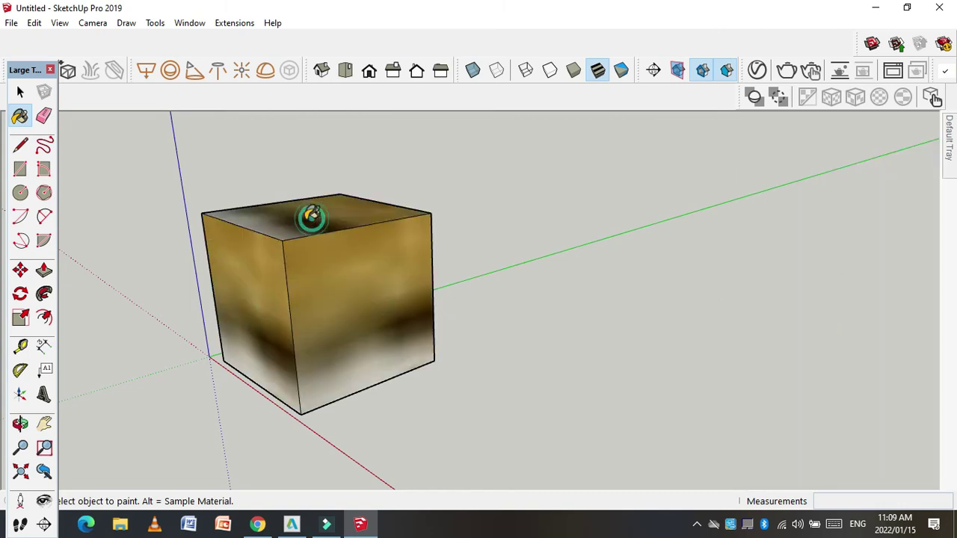
Repaint the cube's right and left faces with a grey stone material
scroll(252, 235, up, 1)
scroll(254, 284, up, 1)
scroll(442, 291, up, 1)
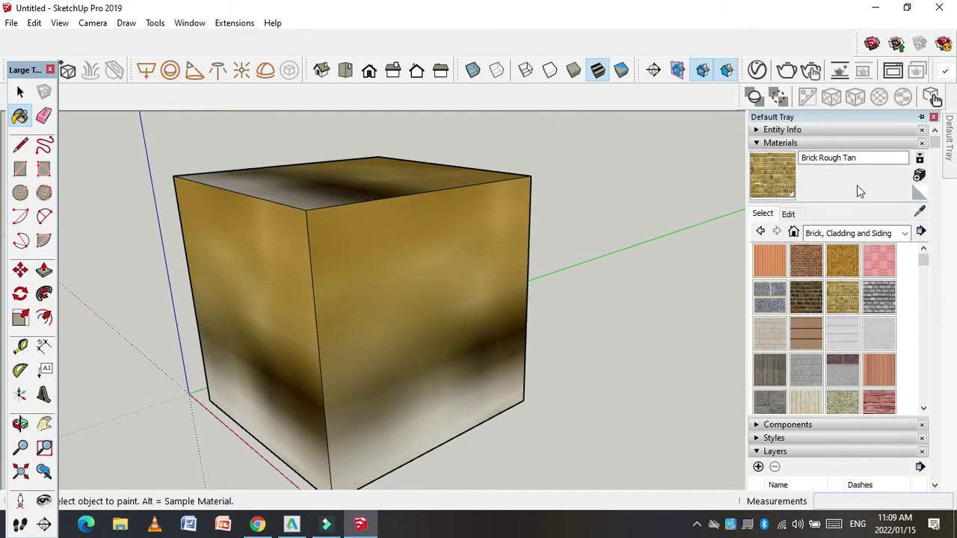
click(893, 293)
click(477, 297)
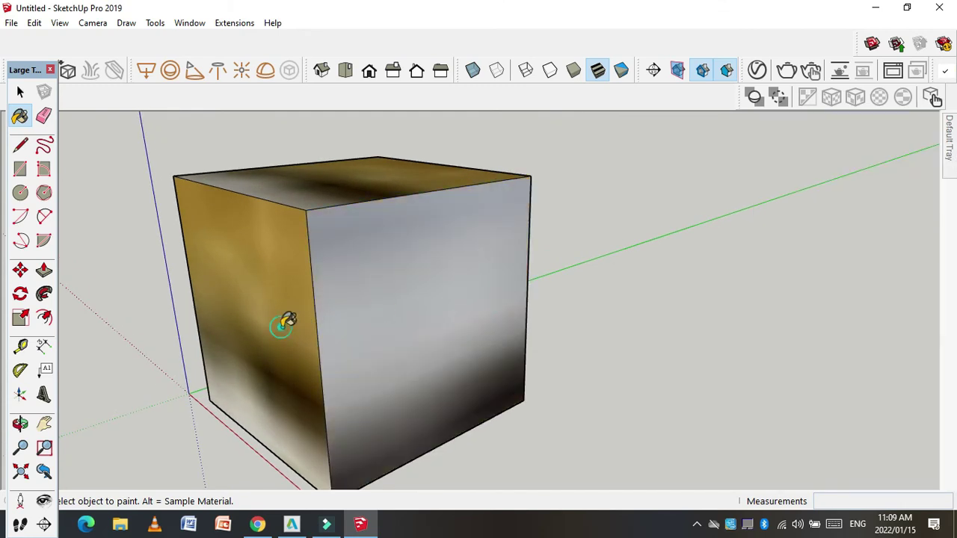
click(288, 320)
scroll(406, 271, down, 2)
scroll(314, 274, down, 1)
scroll(332, 277, down, 1)
Orbit above the cube and paint its remaining left and top faces grey
middle_drag(337, 284, 770, 233)
mouse_move(769, 233)
mouse_down()
mouse_move(783, 314)
mouse_move(458, 358)
mouse_up()
right_click(457, 358)
click(489, 367)
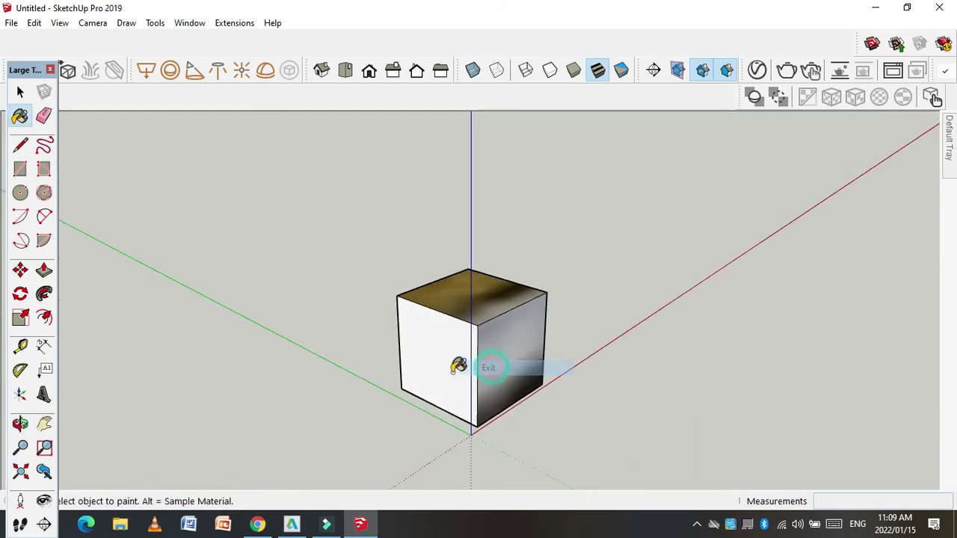
click(458, 369)
click(466, 285)
scroll(534, 299, up, 1)
click(21, 92)
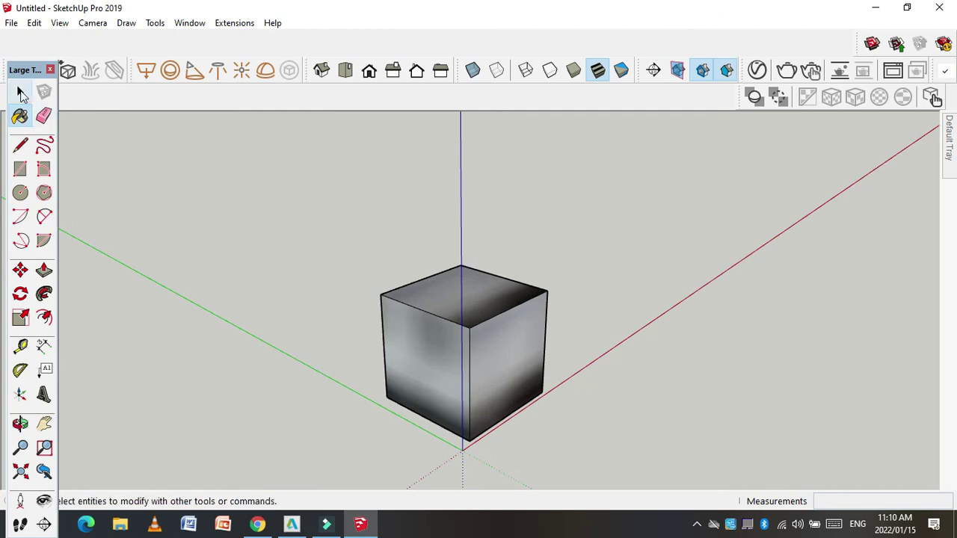
Pull the grey cube's top face upward to make a tall, narrow box
click(433, 298)
key(p)
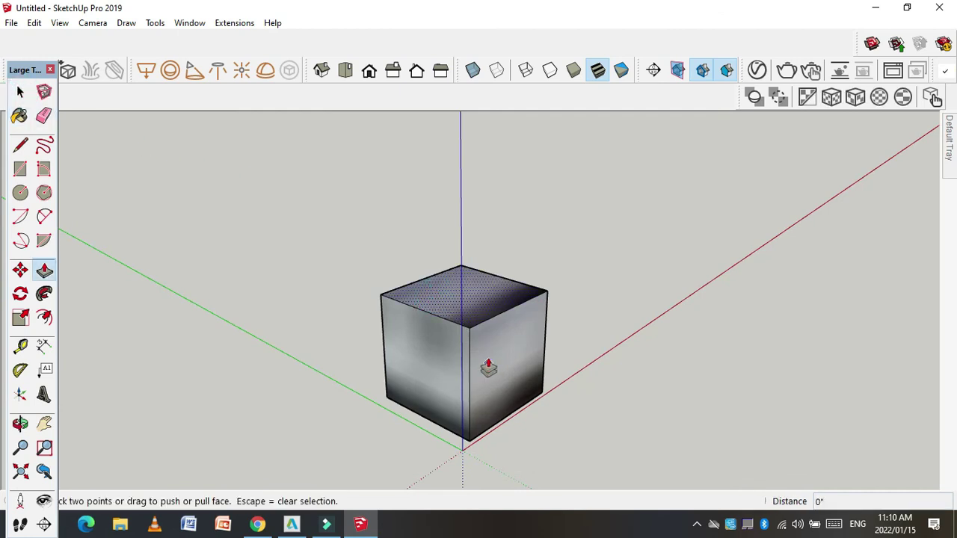
scroll(486, 305, down, 2)
click(451, 301)
click(441, 149)
click(454, 267)
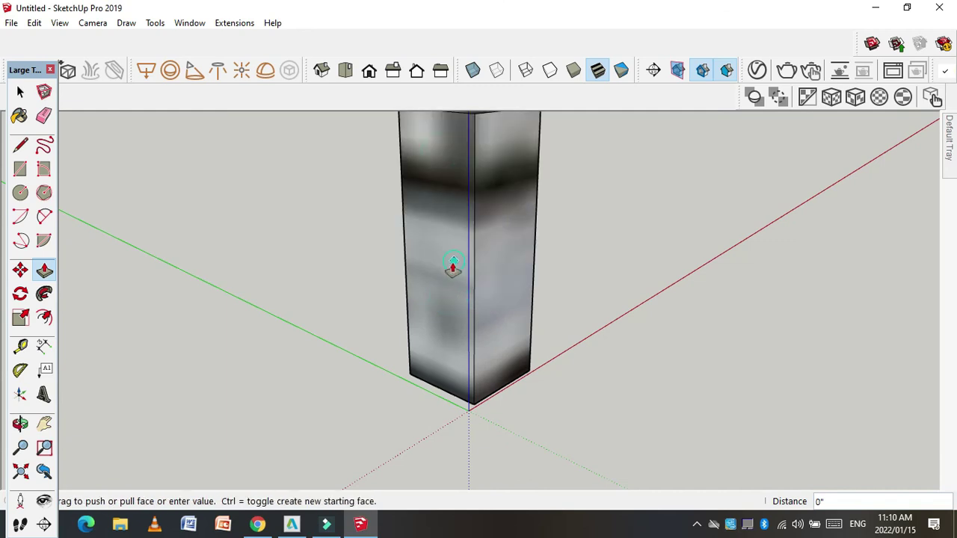
scroll(346, 332, down, 2)
scroll(412, 267, down, 2)
scroll(451, 250, down, 1)
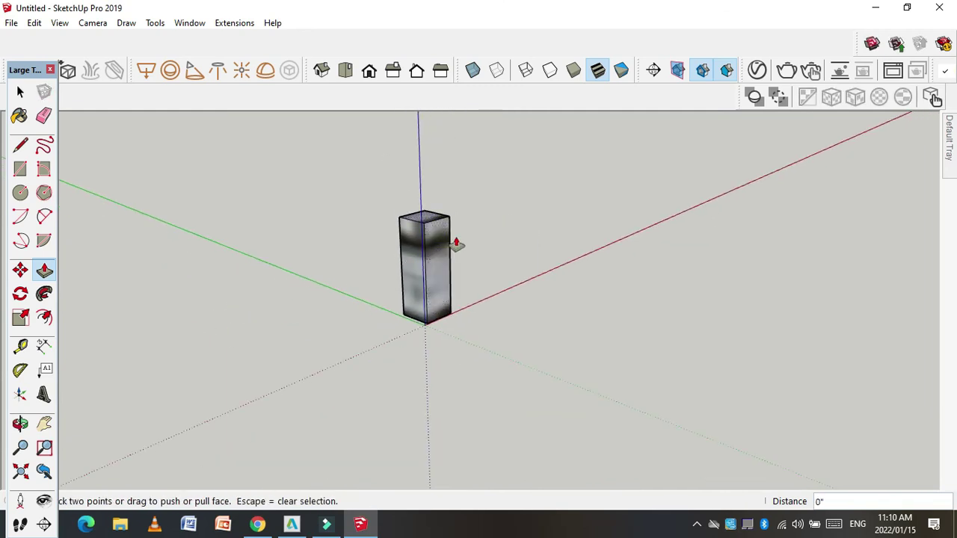
mouse_move(496, 261)
middle_down()
mouse_move(500, 252)
mouse_move(519, 265)
mouse_move(503, 289)
mouse_move(560, 217)
mouse_move(624, 459)
mouse_move(214, 190)
mouse_move(149, 197)
mouse_move(455, 157)
mouse_move(414, 305)
mouse_move(381, 321)
mouse_move(400, 306)
mouse_move(337, 259)
mouse_move(431, 277)
mouse_move(325, 278)
middle_up()
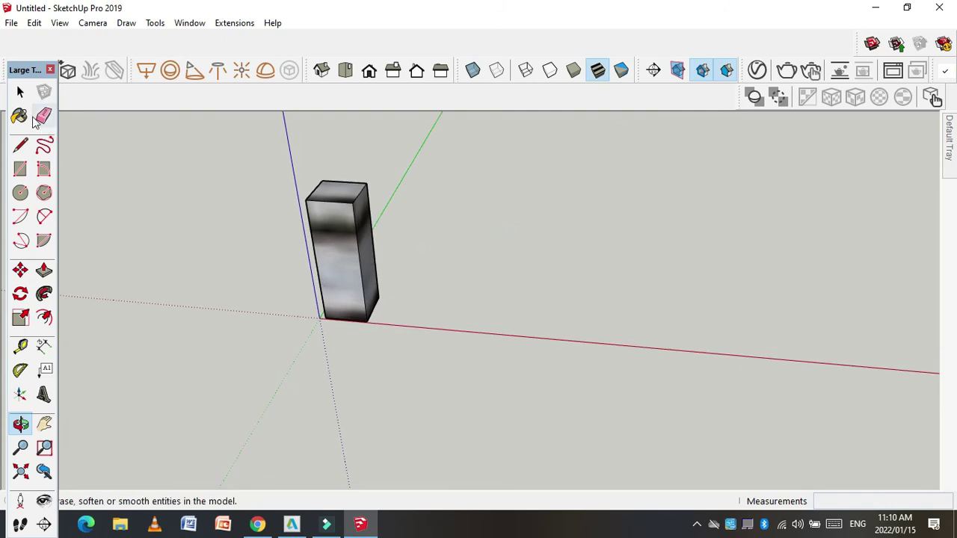
Draw a radius-3 circle on the ground beside the box, redoing an oversized first attempt
click(20, 92)
mouse_move(180, 302)
middle_down()
mouse_move(338, 258)
mouse_move(355, 277)
mouse_move(384, 271)
middle_up()
key(c)
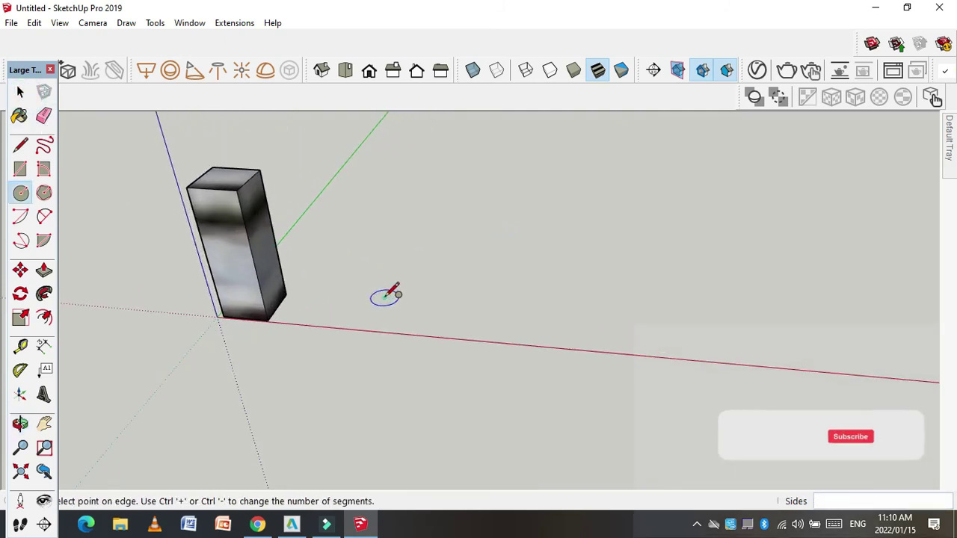
click(385, 297)
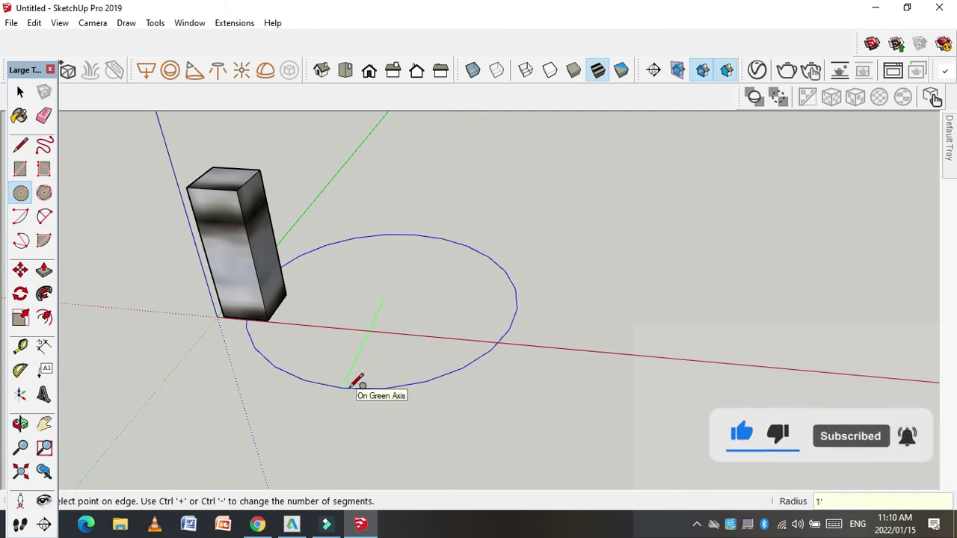
key(Return)
key(ctrl+z)
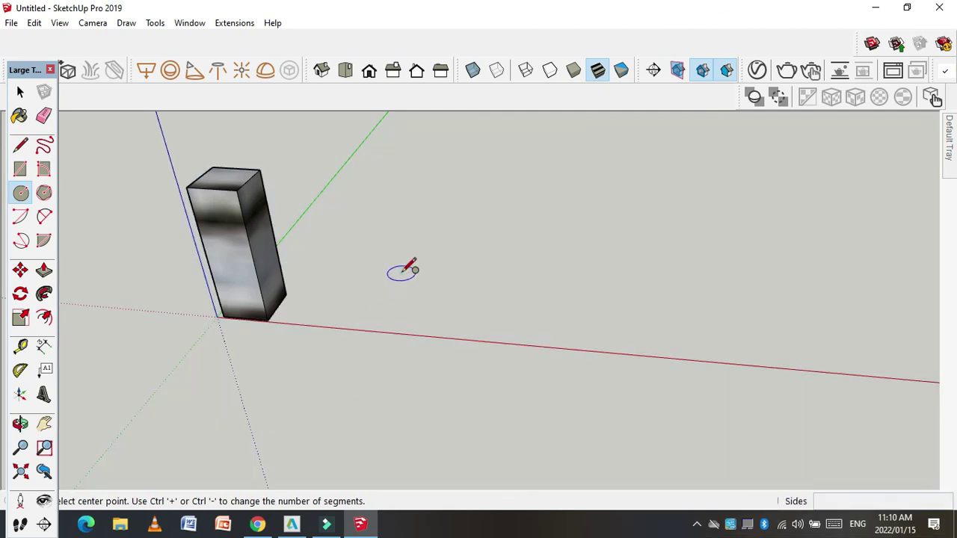
click(402, 275)
text(3)
key(Return)
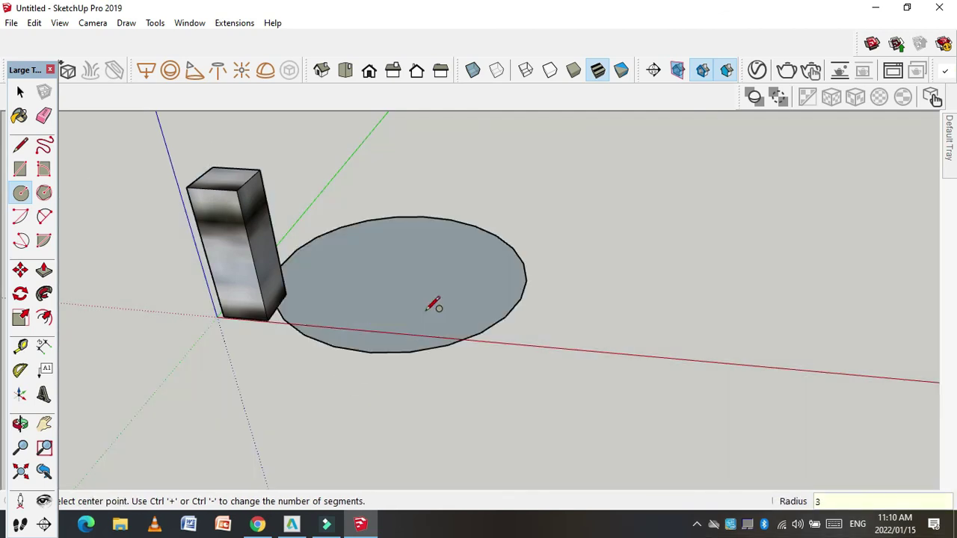
Pull the large circle up into a cylinder, then lower its top face by 1"
key(o)
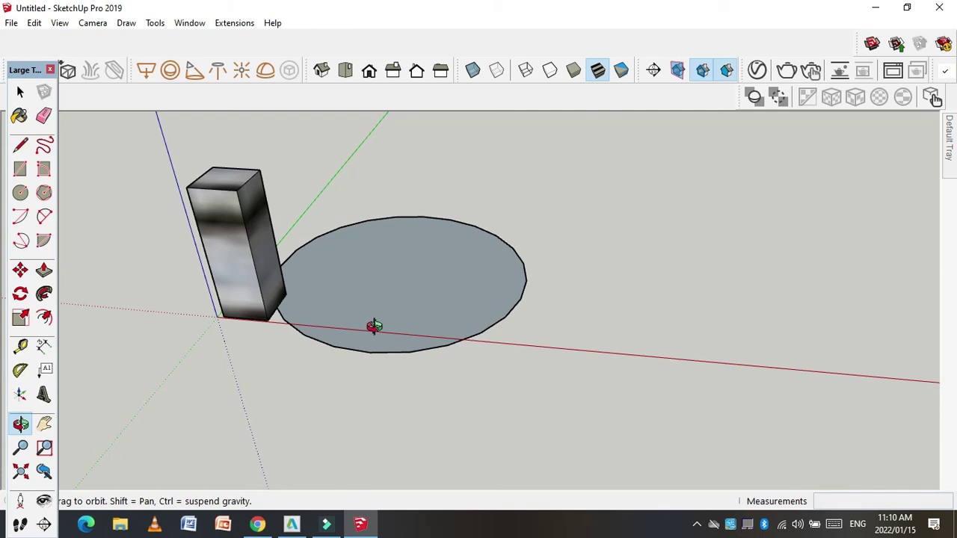
key(p)
drag(363, 342, 241, 188)
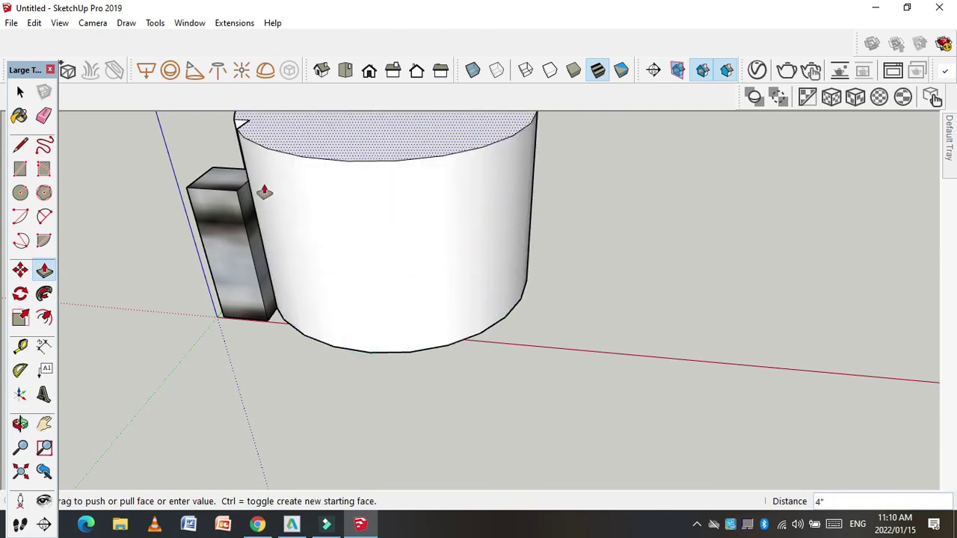
scroll(277, 310, down, 3)
scroll(314, 261, down, 2)
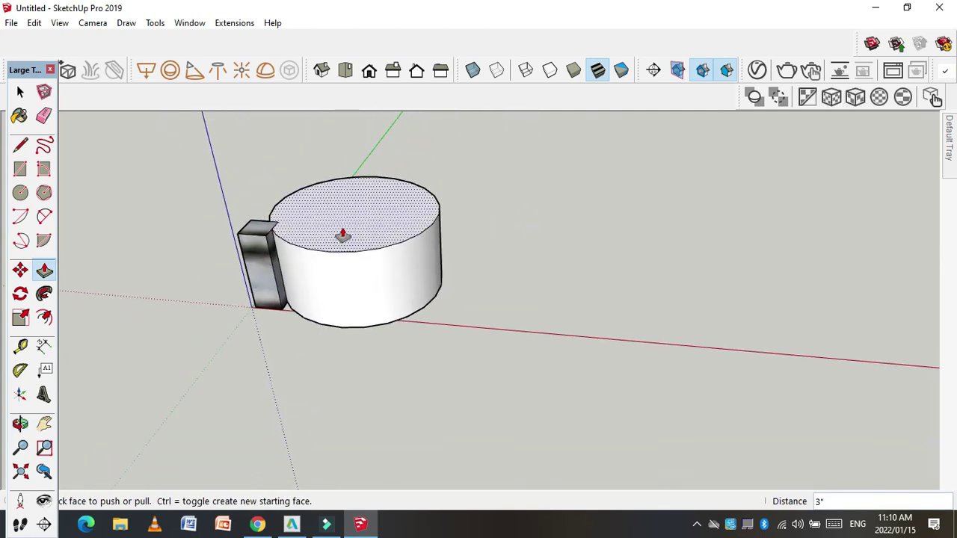
drag(341, 222, 326, 262)
click(326, 262)
scroll(380, 324, up, 1)
scroll(402, 215, up, 1)
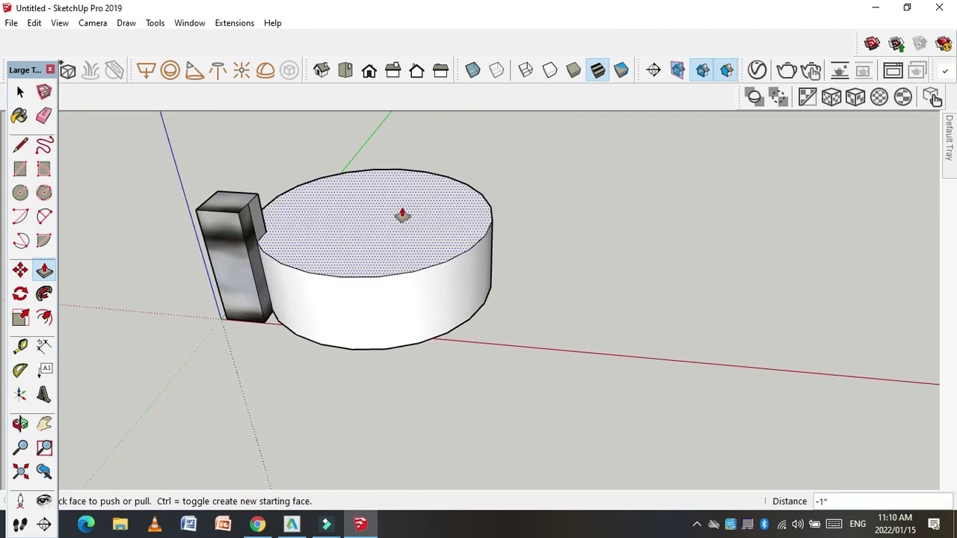
Orbit out to a wider view of the model and clear the selection
middle_drag(434, 234, 402, 240)
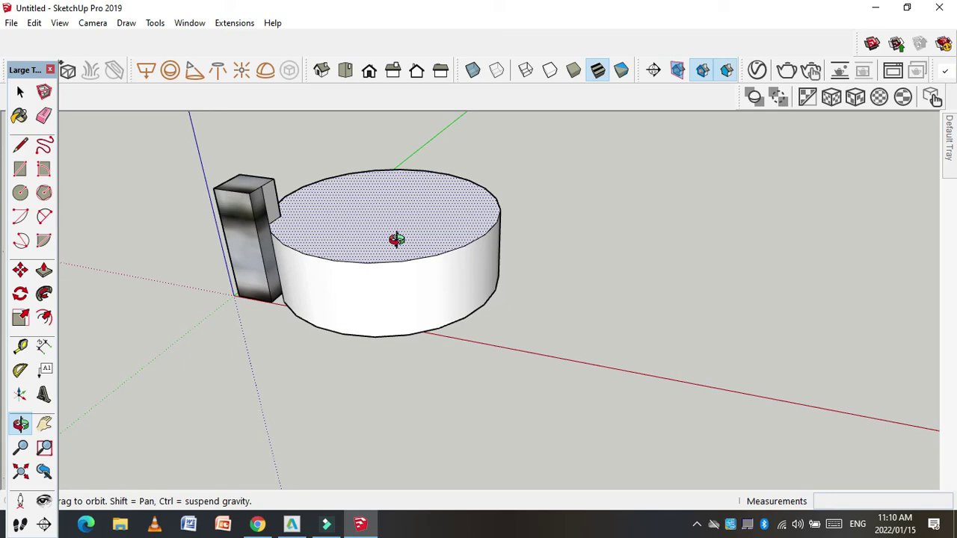
drag(402, 325, 256, 278)
scroll(310, 284, down, 3)
drag(320, 294, 382, 297)
click(20, 91)
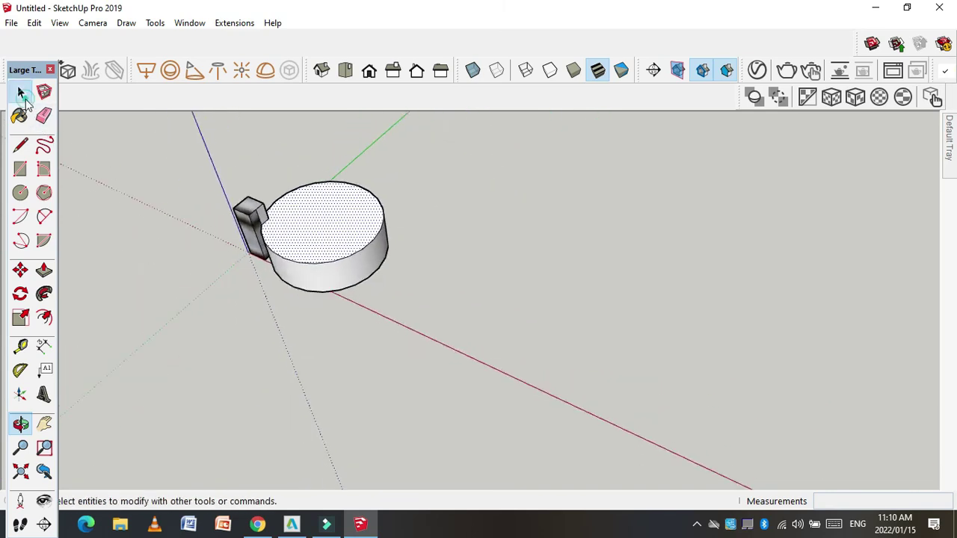
click(209, 180)
scroll(353, 314, up, 2)
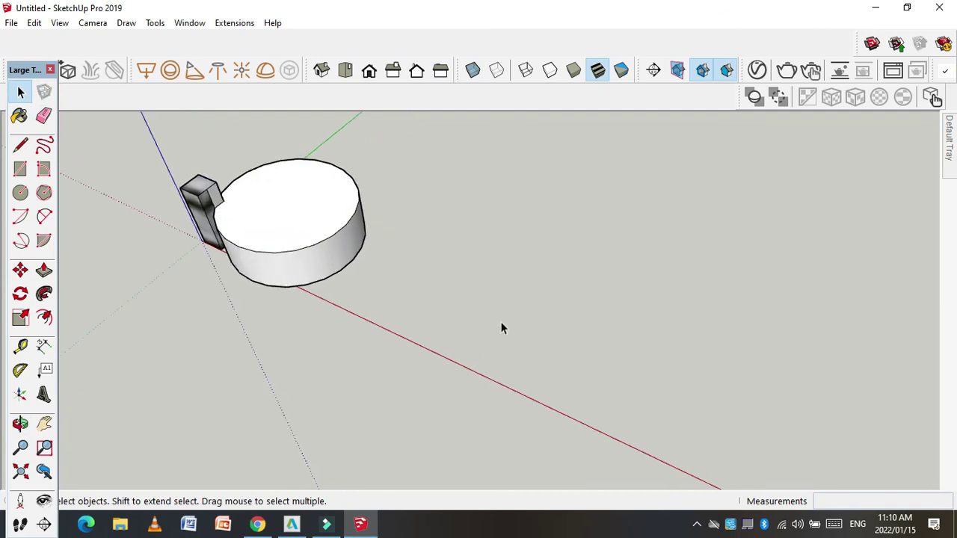
Draw a 1" radius circle to the right of the large cylinder
click(20, 193)
click(451, 286)
key(Escape)
click(45, 192)
click(419, 280)
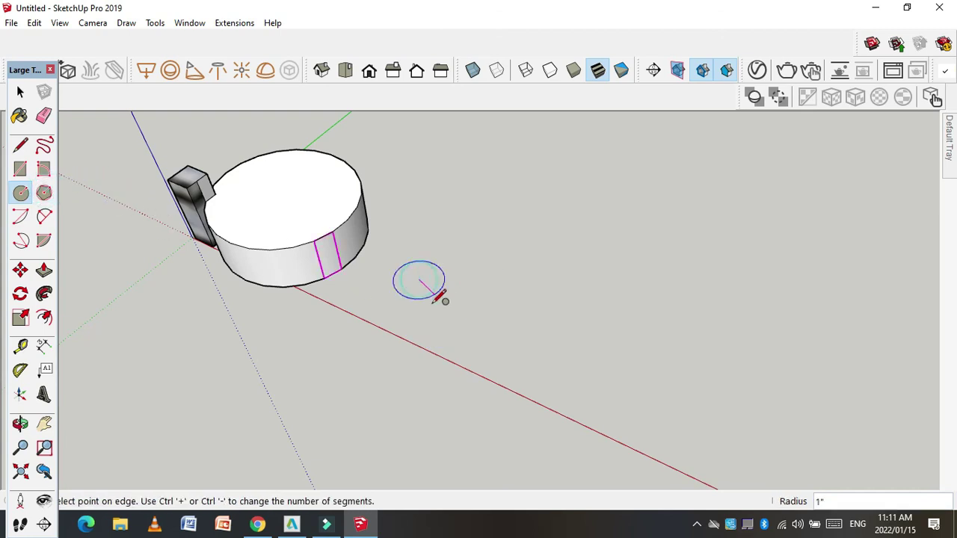
click(438, 294)
Pull the small circle up into a 3" tall cylinder and orbit to view it
key(p)
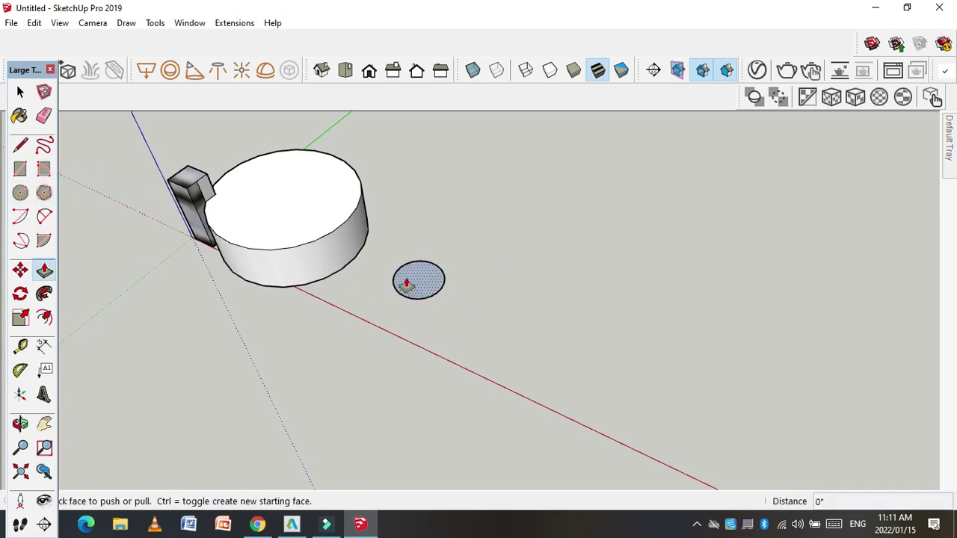
scroll(429, 305, up, 2)
click(429, 305)
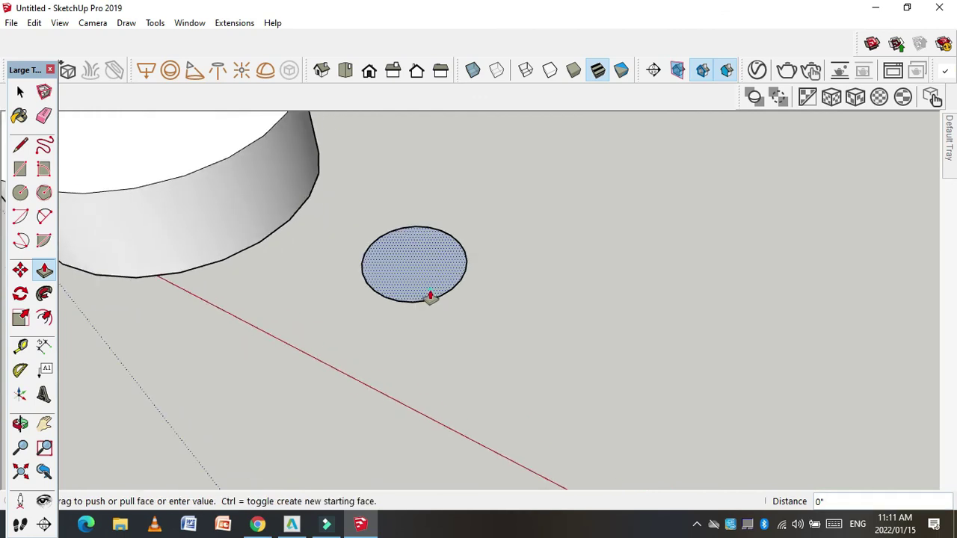
click(395, 196)
scroll(431, 344, down, 2)
mouse_move(432, 345)
middle_down()
mouse_move(488, 267)
mouse_move(487, 326)
middle_up()
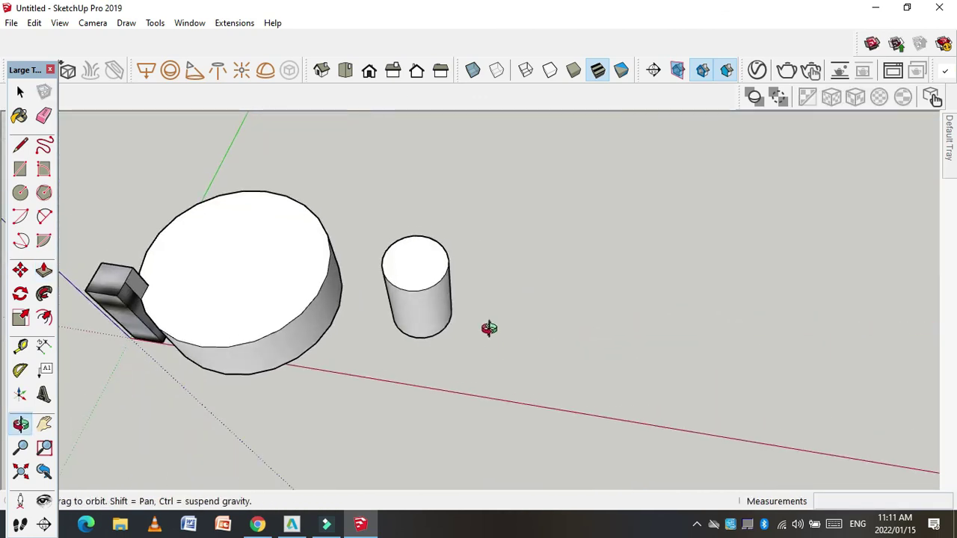
scroll(239, 243, down, 3)
scroll(256, 262, down, 2)
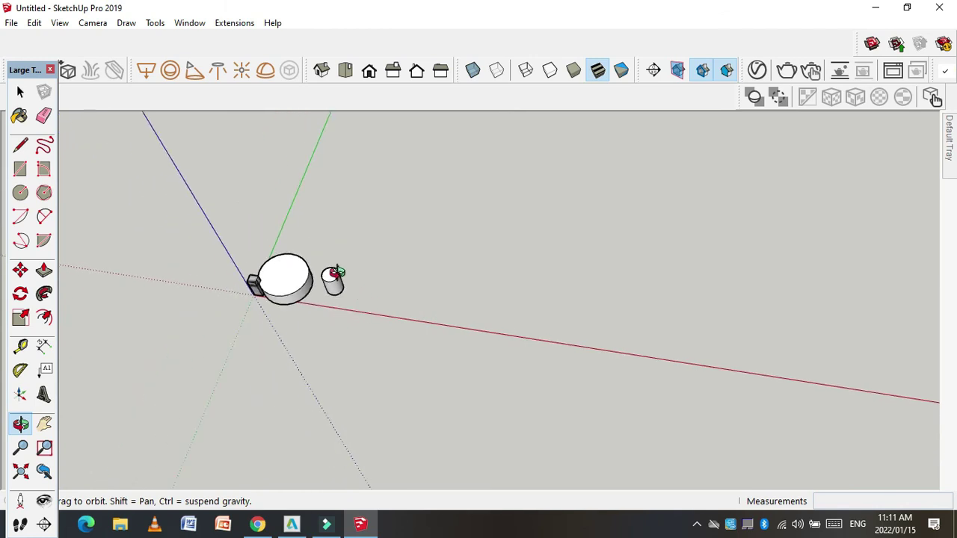
scroll(336, 273, up, 2)
scroll(258, 263, up, 3)
middle_drag(258, 262, 138, 140)
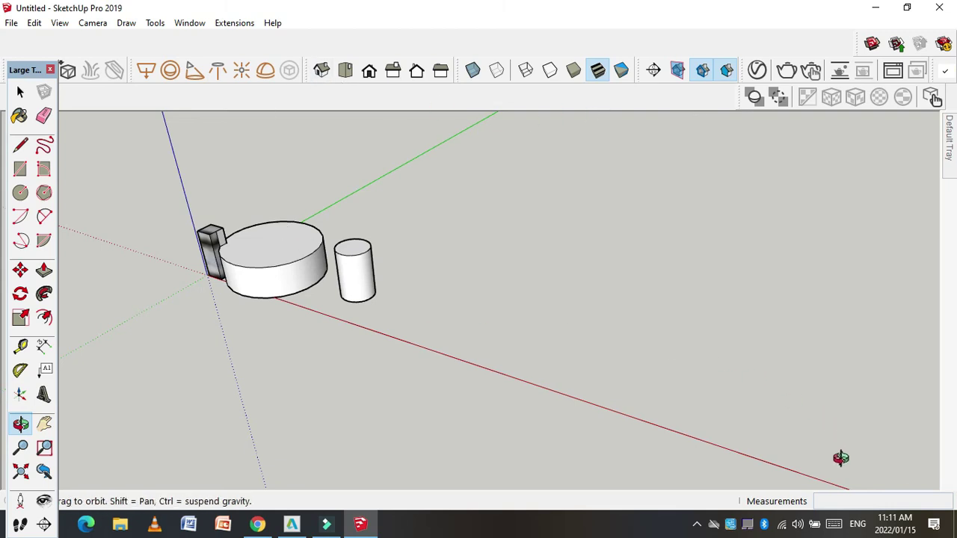
scroll(149, 280, up, 1)
scroll(172, 269, up, 2)
scroll(252, 222, up, 1)
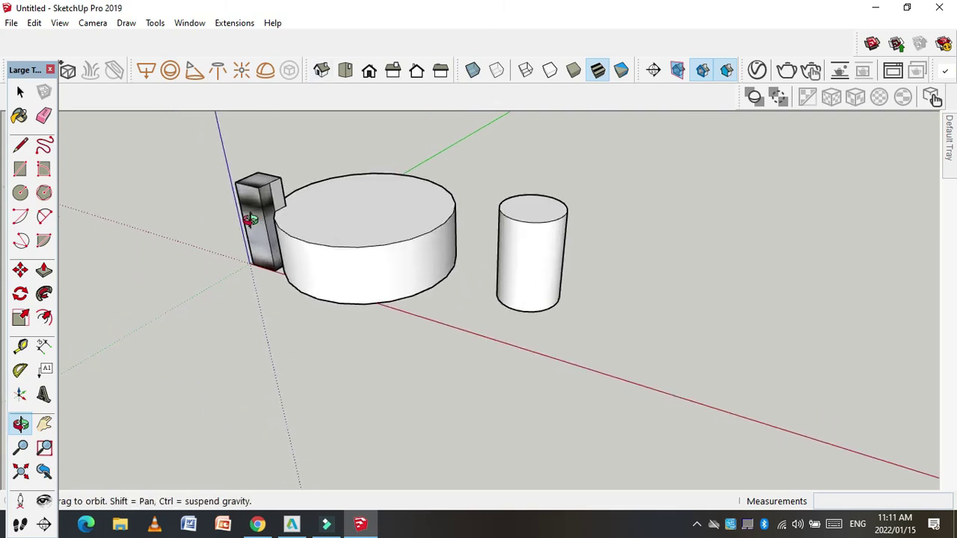
click(188, 24)
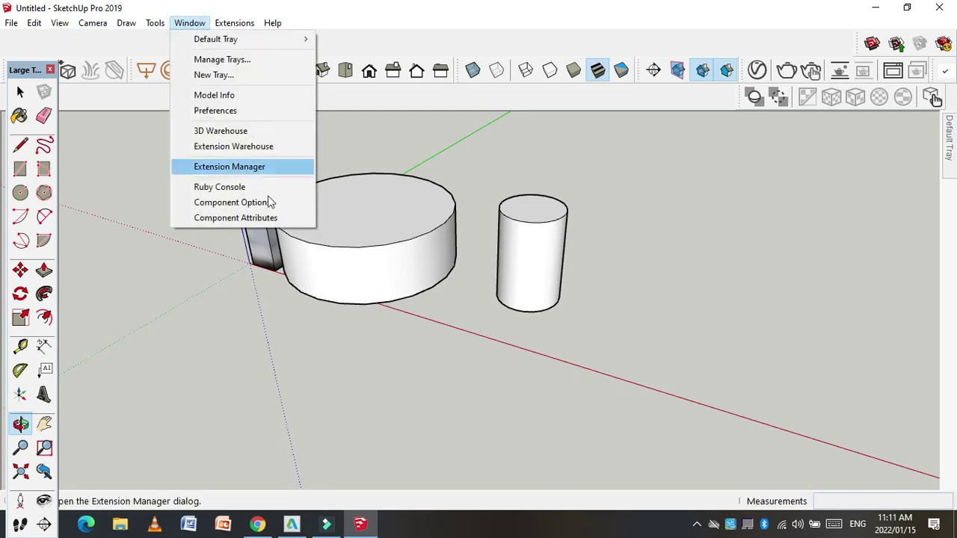
click(154, 217)
drag(183, 250, 122, 226)
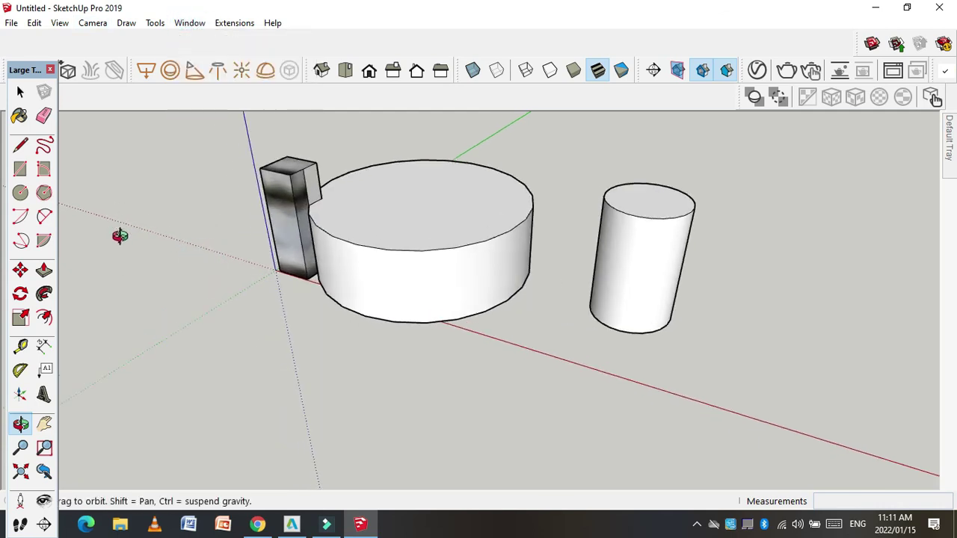
click(21, 346)
scroll(263, 175, up, 3)
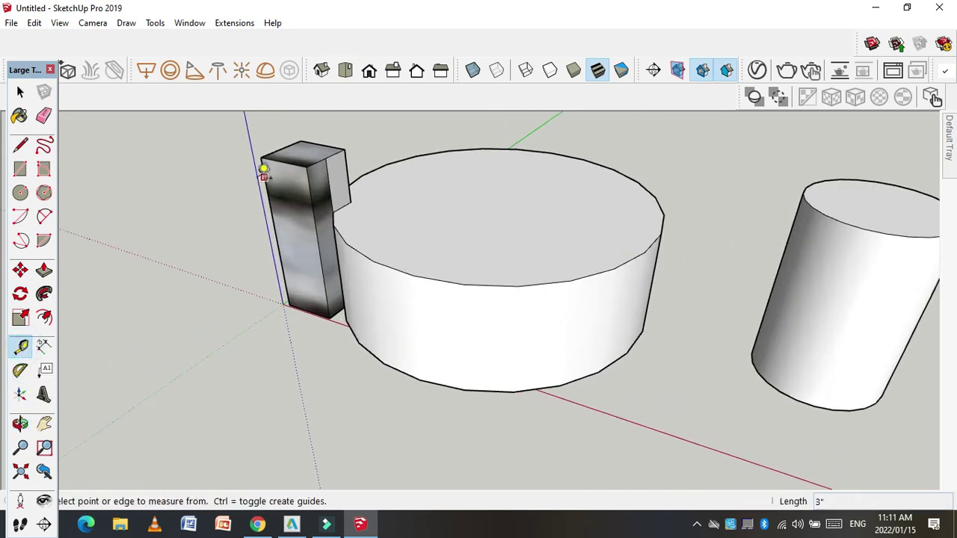
Add a 1" dimension across the box's top edge
click(44, 347)
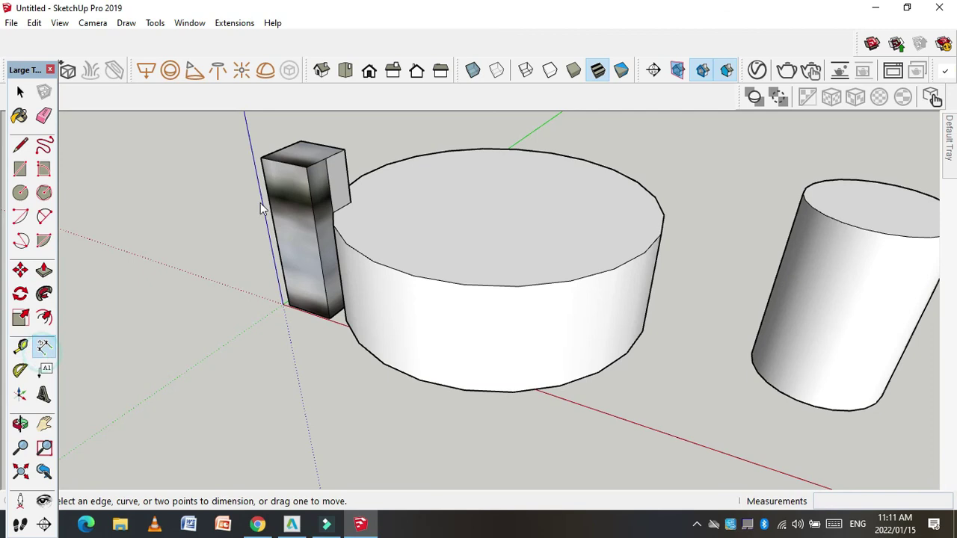
click(306, 167)
click(344, 149)
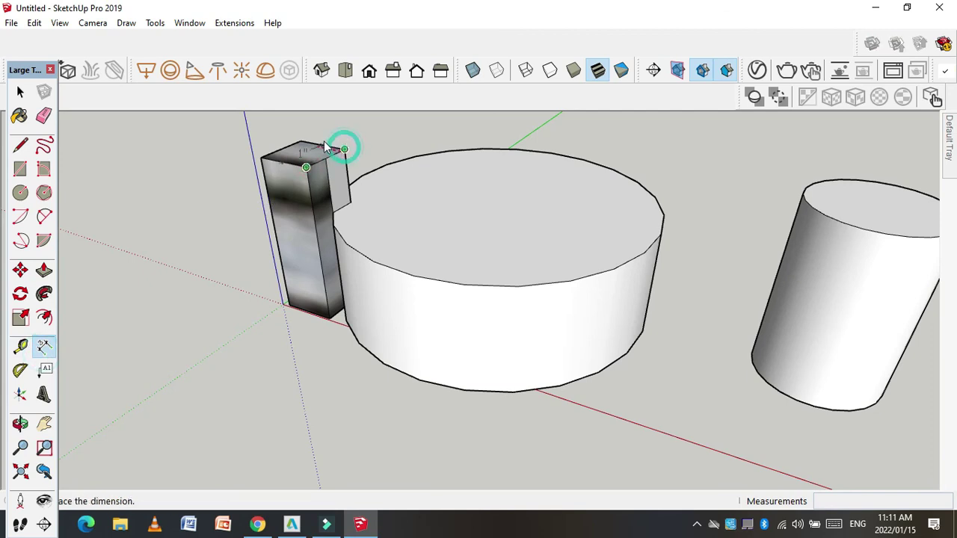
click(322, 155)
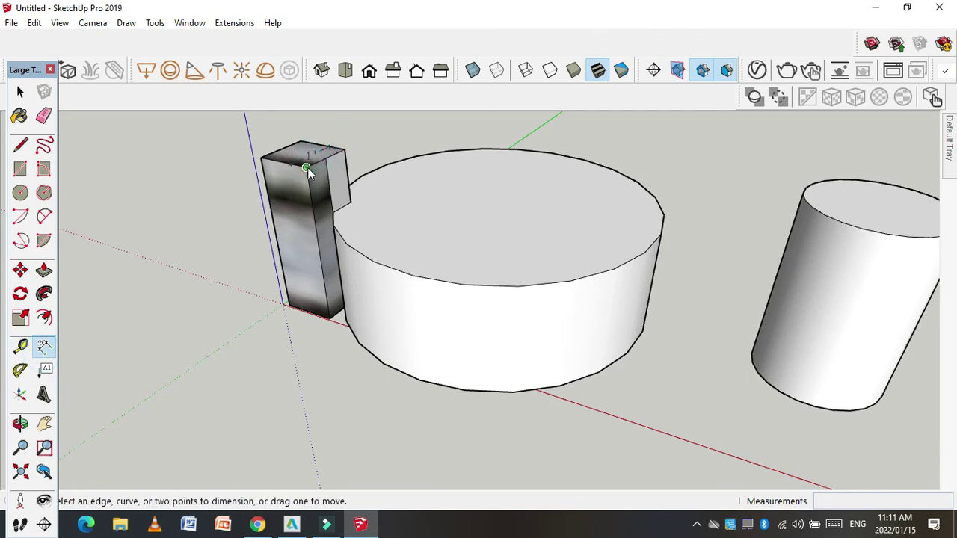
Add a 3" dimension along the box's vertical height
click(306, 167)
click(329, 318)
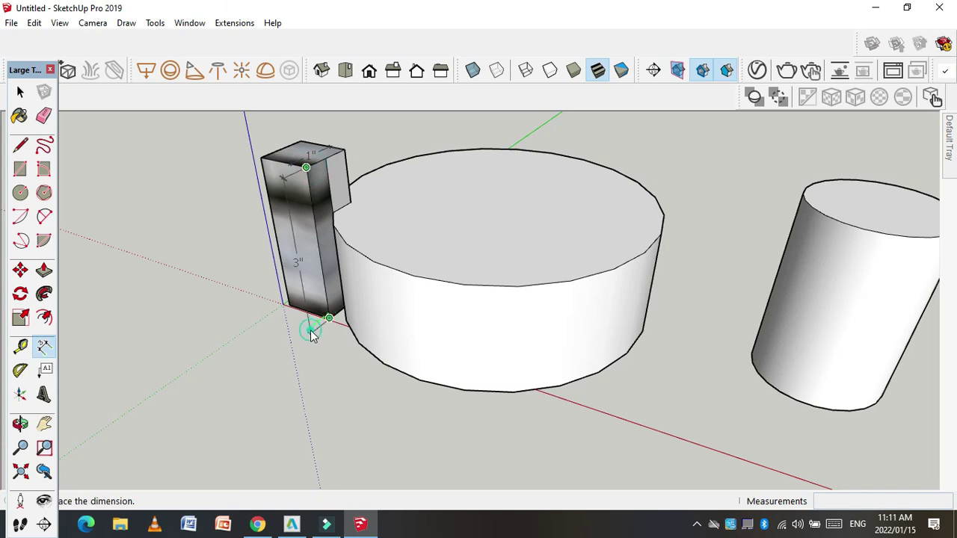
click(312, 335)
scroll(187, 172, down, 1)
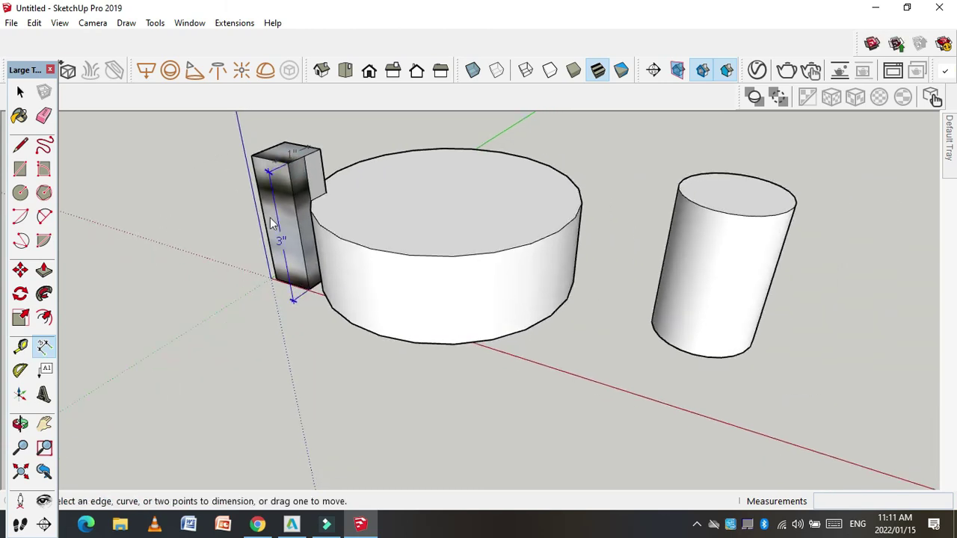
scroll(236, 118, up, 1)
scroll(235, 110, up, 1)
scroll(234, 109, up, 1)
scroll(225, 174, down, 1)
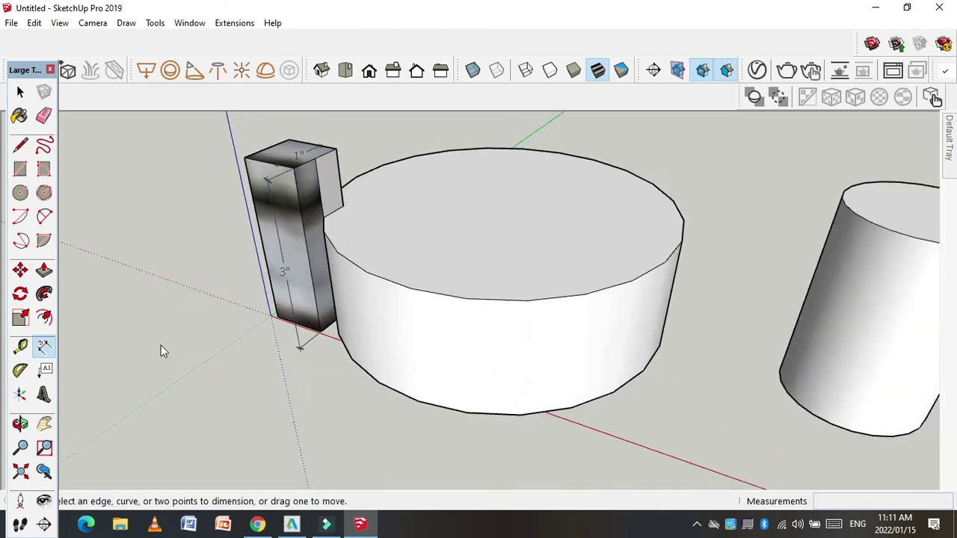
scroll(160, 332, down, 2)
scroll(376, 381, down, 2)
click(20, 91)
scroll(364, 317, down, 1)
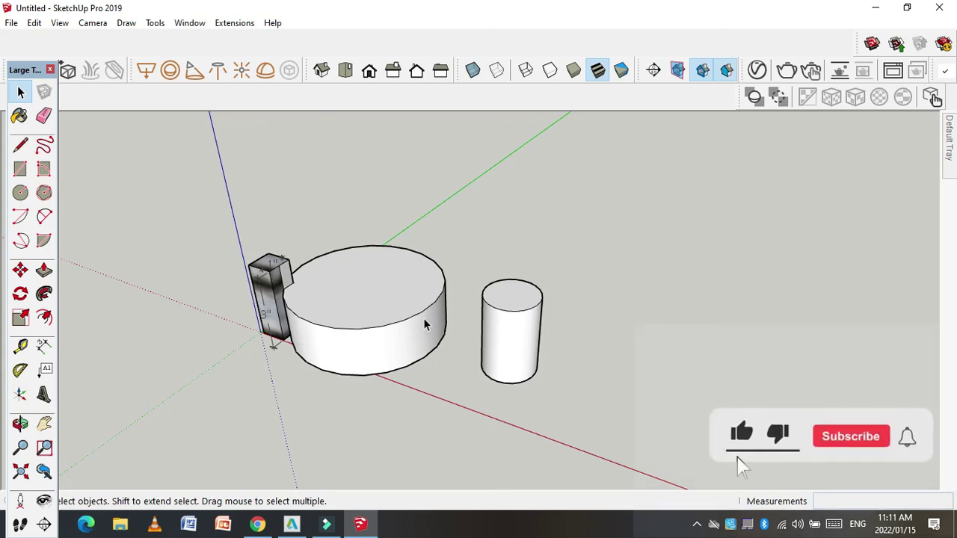
Window-select the box and both cylinders and delete them, leaving only the axes
scroll(267, 288, down, 1)
scroll(267, 288, down, 2)
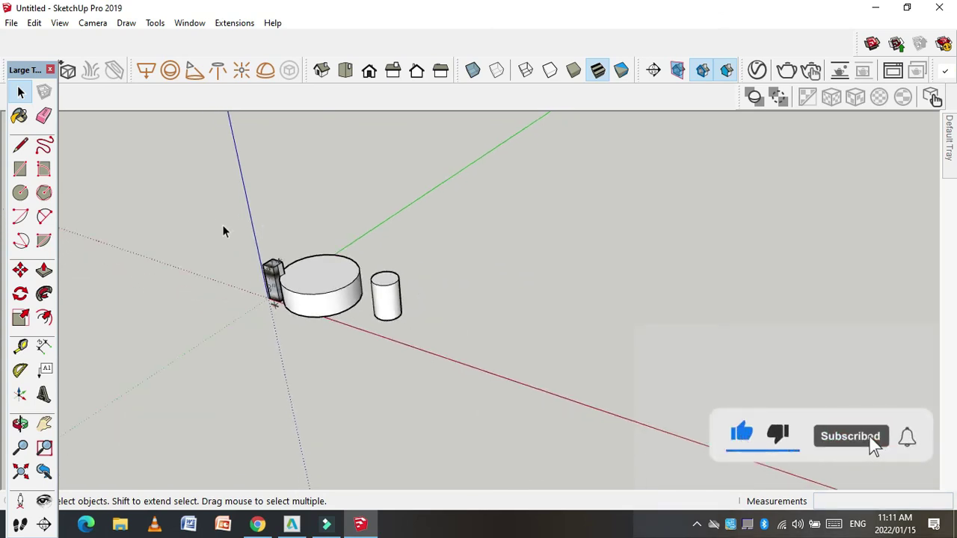
drag(216, 215, 471, 370)
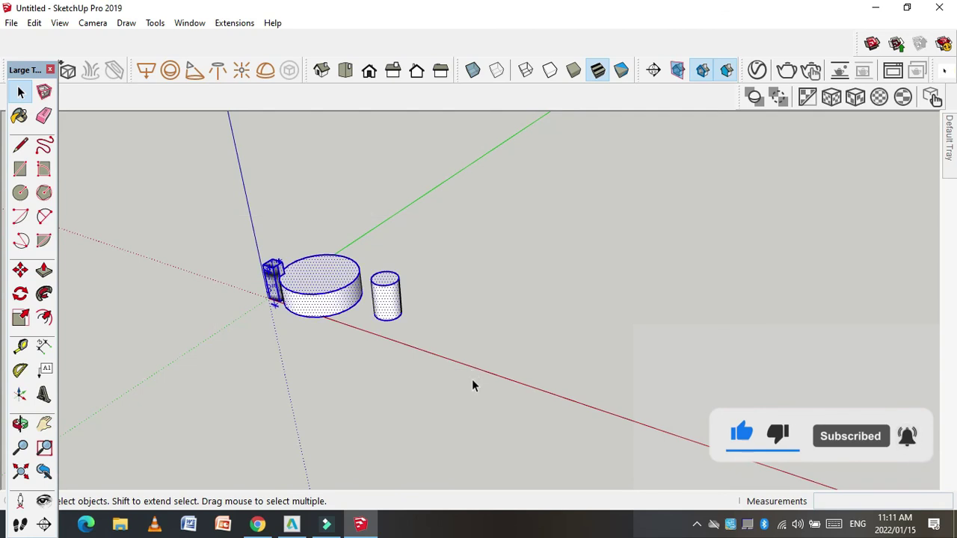
key(Delete)
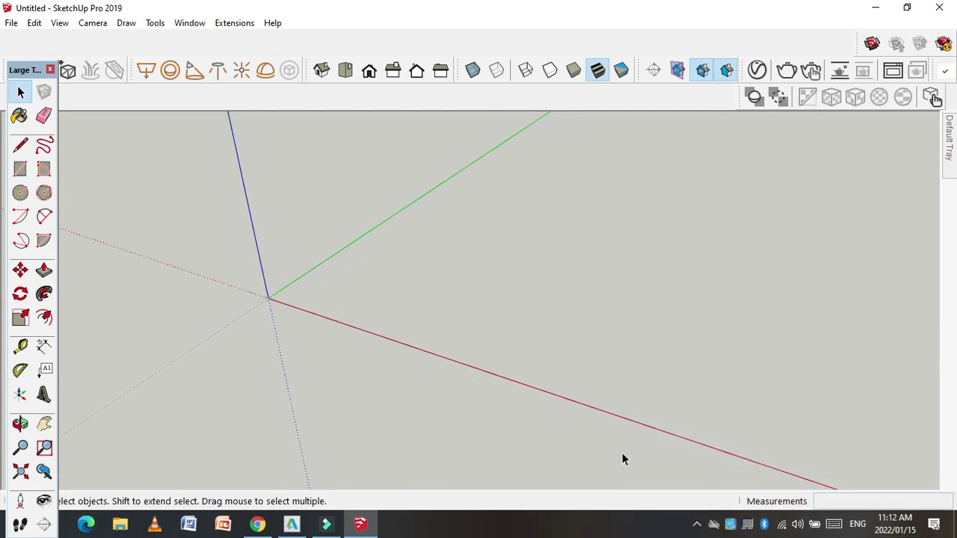
click(697, 524)
right_click(698, 496)
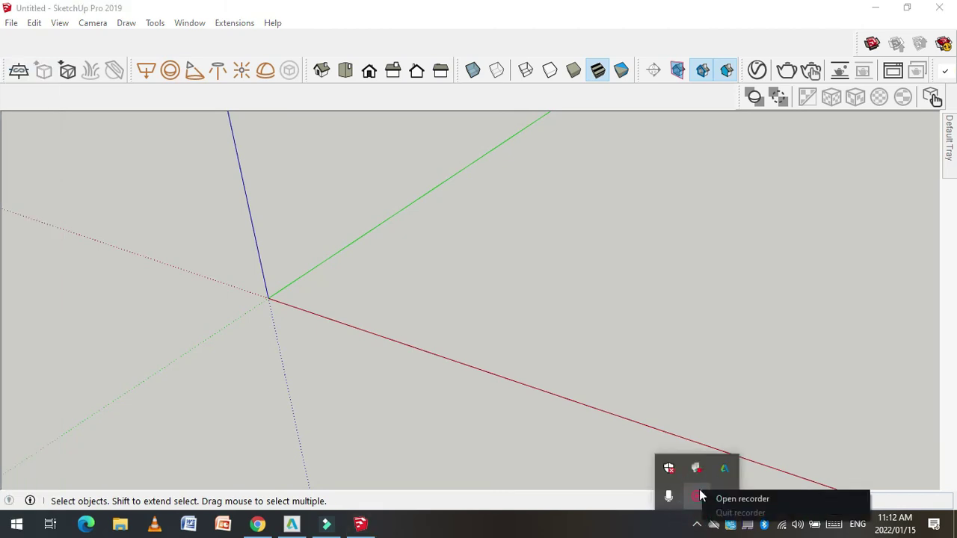
click(741, 499)
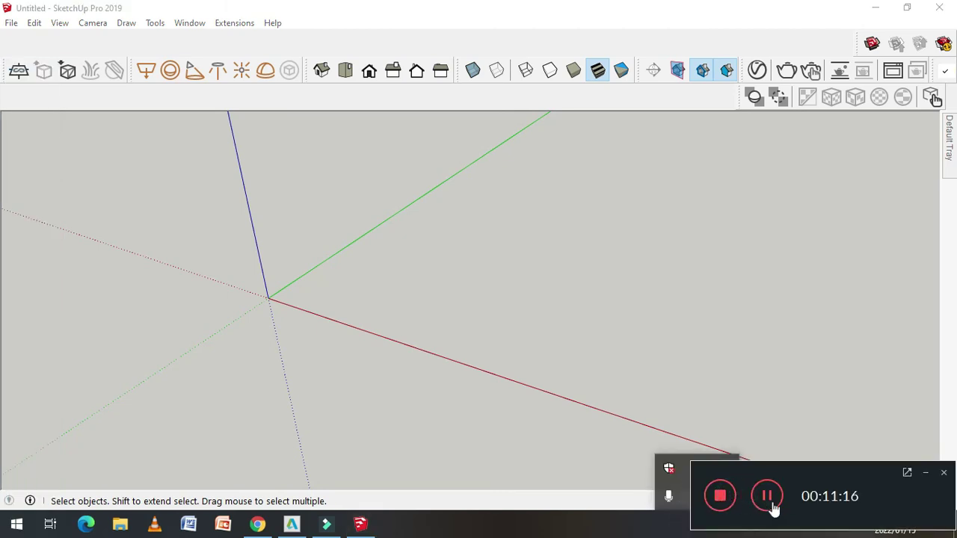